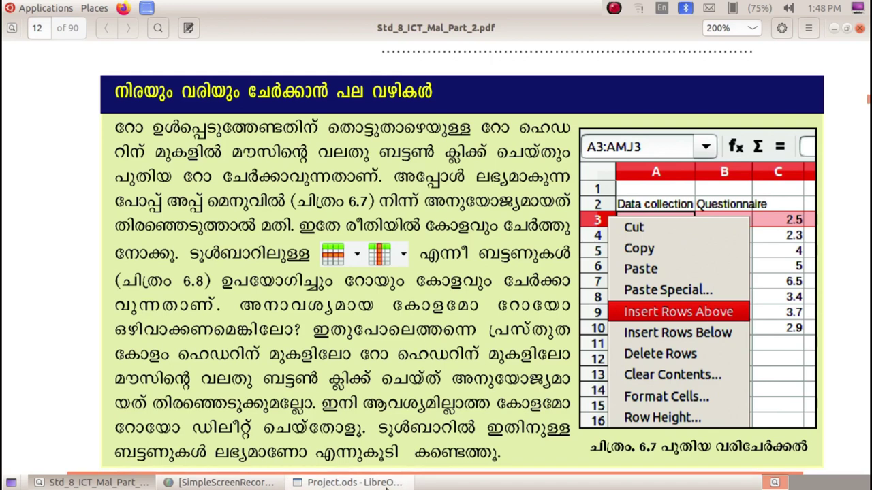
# Step: Switch from the textbook PDF to the Project.ods spreadsheet in Calc
pyautogui.click(351, 482)
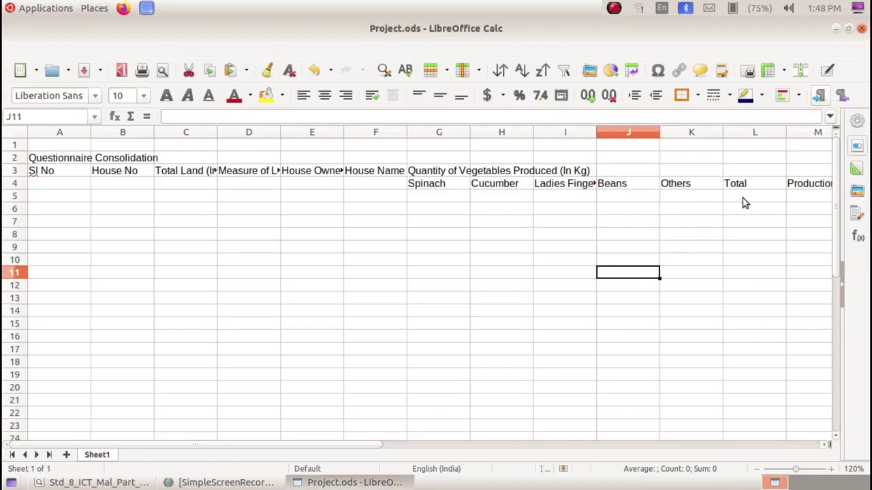
# Step: Insert a blank column to the right of Beans, pushing Others and Total right
pyautogui.click(689, 199)
pyautogui.click(632, 195)
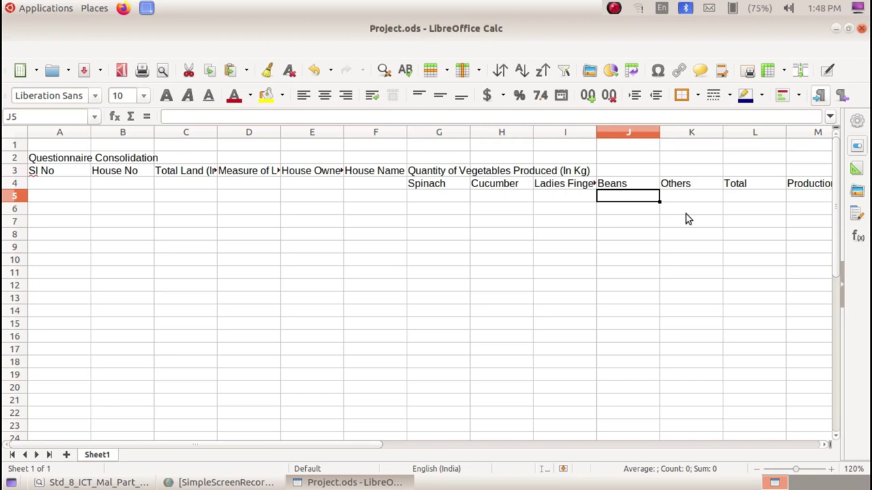
pyautogui.click(480, 71)
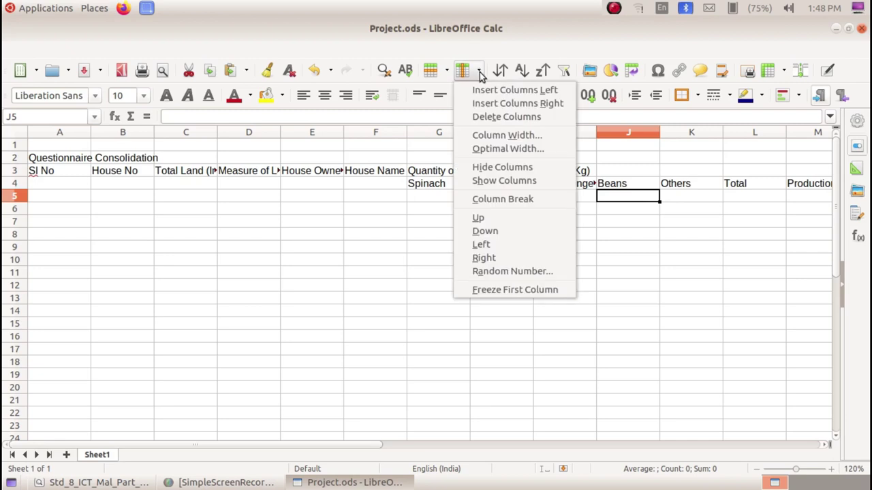
pyautogui.click(490, 103)
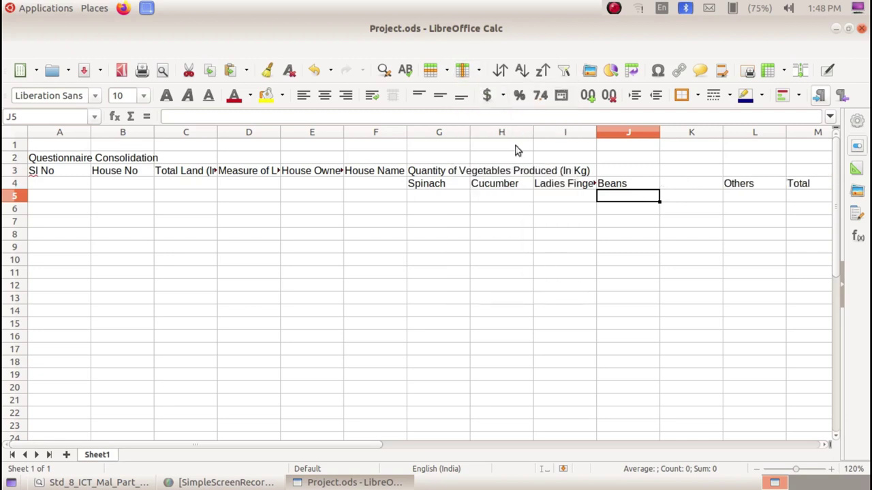
pyautogui.click(676, 208)
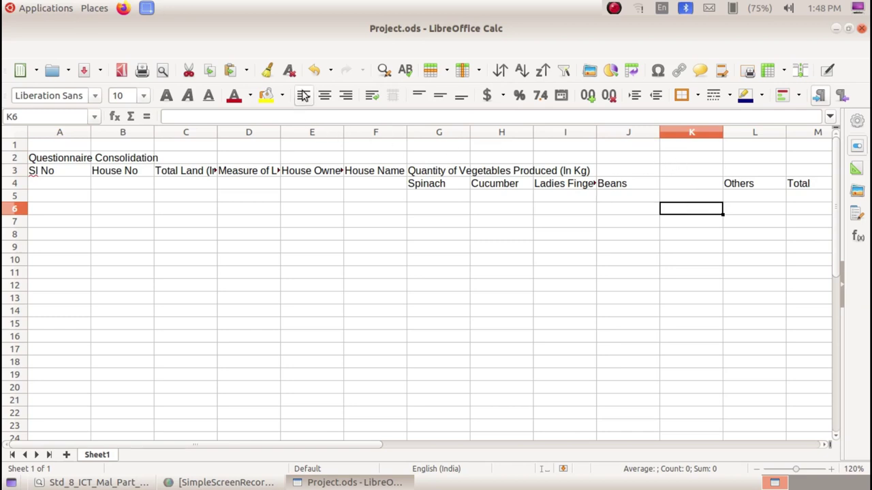
pyautogui.click(146, 159)
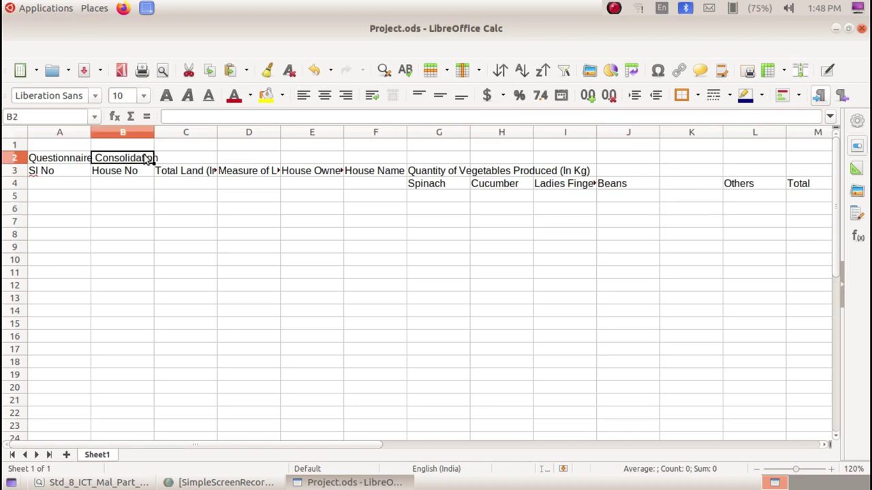
pyautogui.click(439, 75)
pyautogui.click(444, 91)
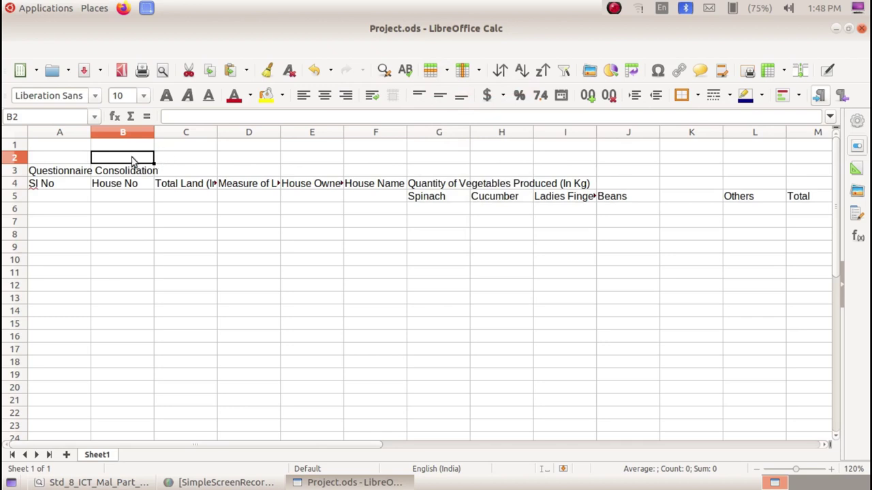
pyautogui.click(15, 160)
pyautogui.rightClick(15, 161)
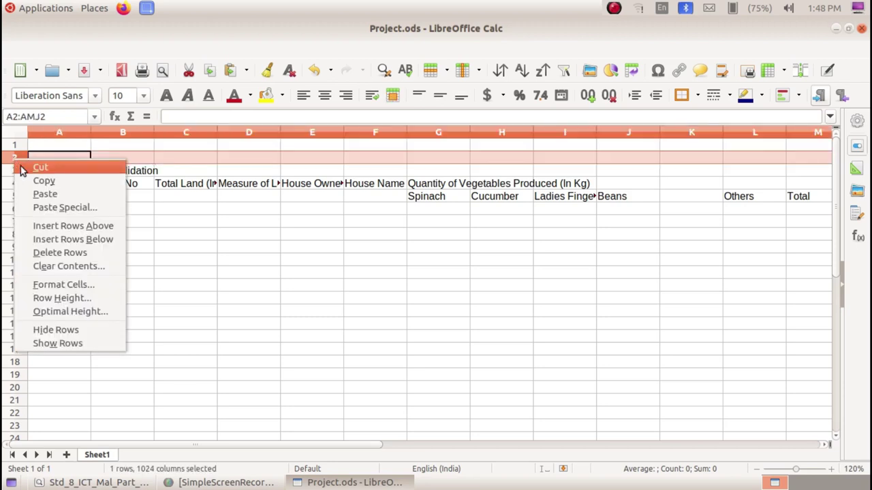
pyautogui.click(92, 253)
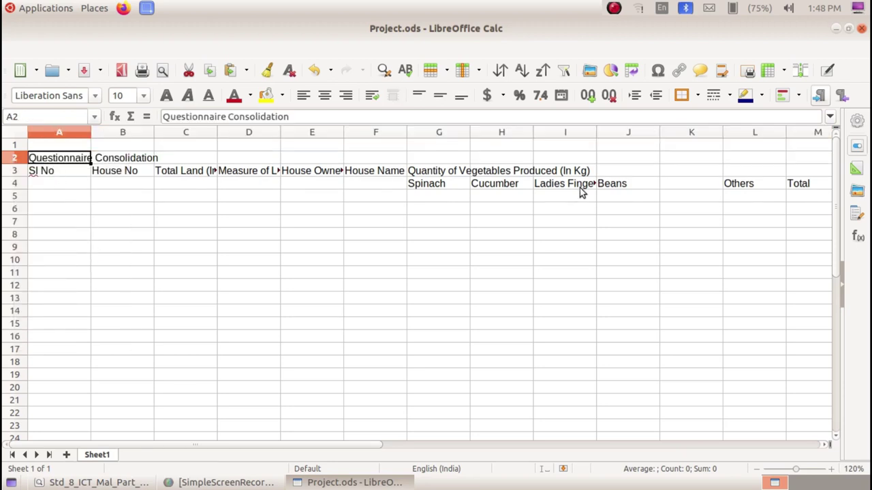
pyautogui.click(684, 188)
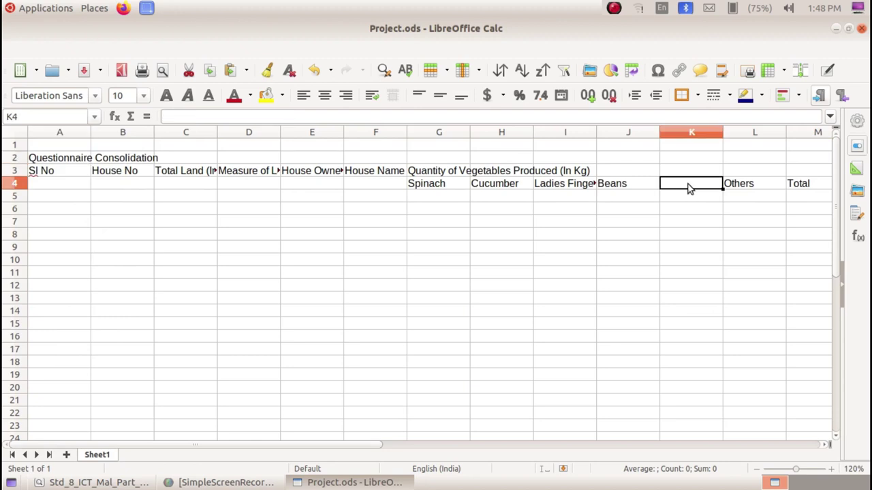
# Step: Delete the entire empty column K so Others follows Beans again
pyautogui.rightClick(687, 188)
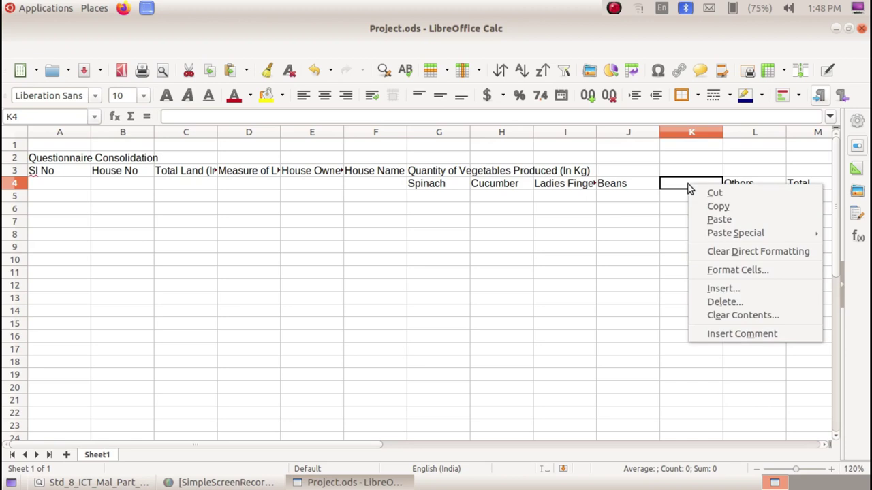
pyautogui.click(685, 198)
pyautogui.rightClick(690, 187)
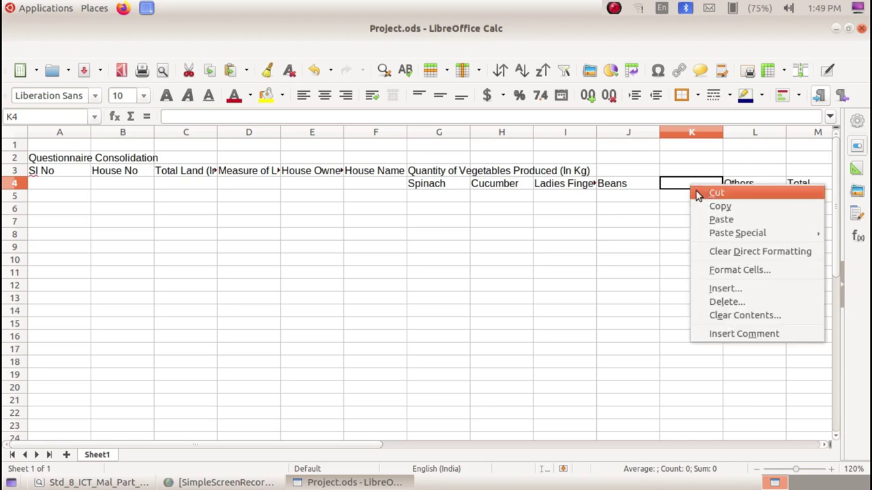
pyautogui.click(726, 301)
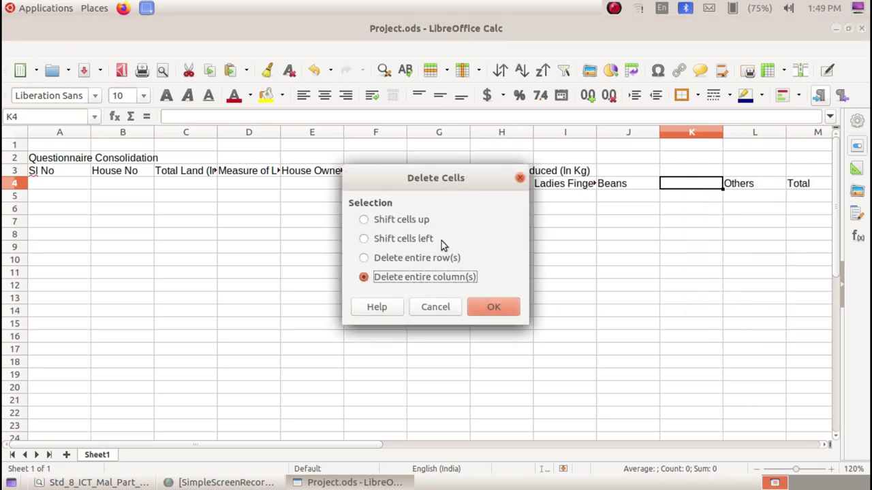
pyautogui.click(413, 262)
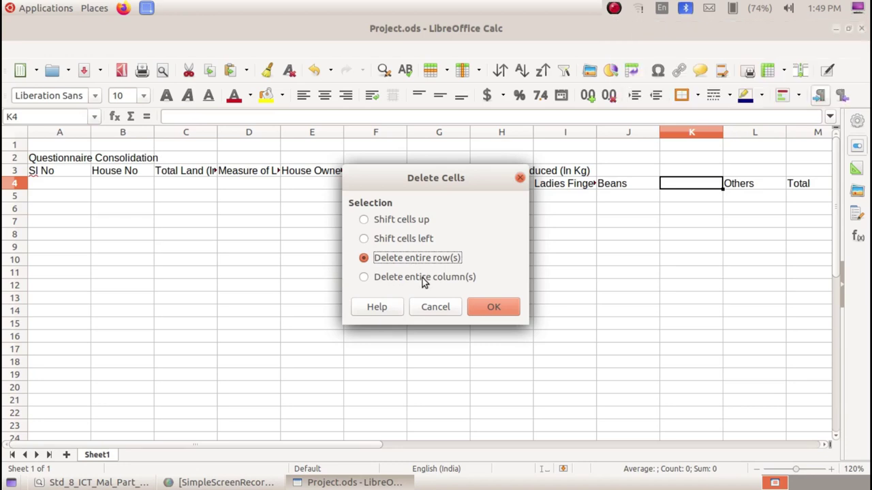
pyautogui.click(423, 280)
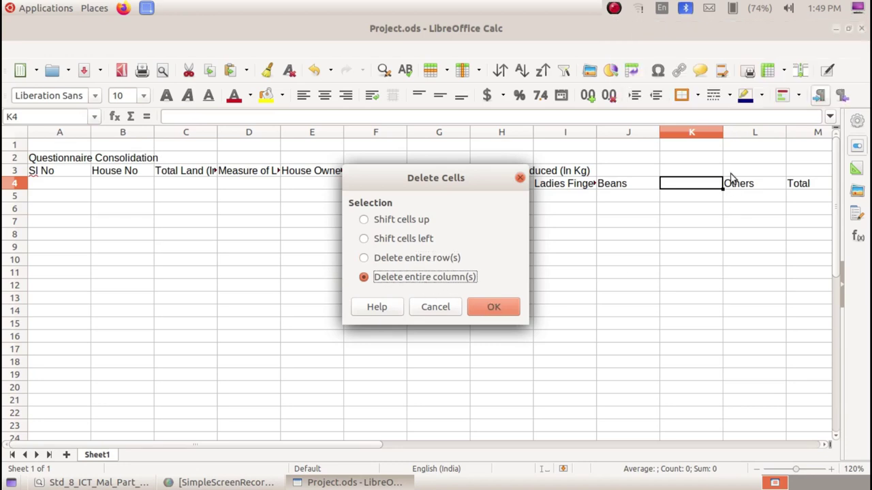
pyautogui.click(495, 307)
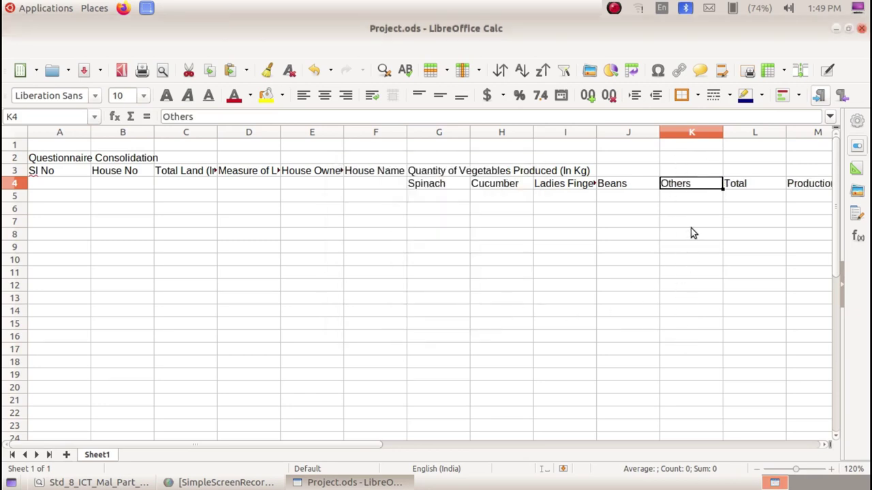
pyautogui.hotkey('alt', 'Tab')
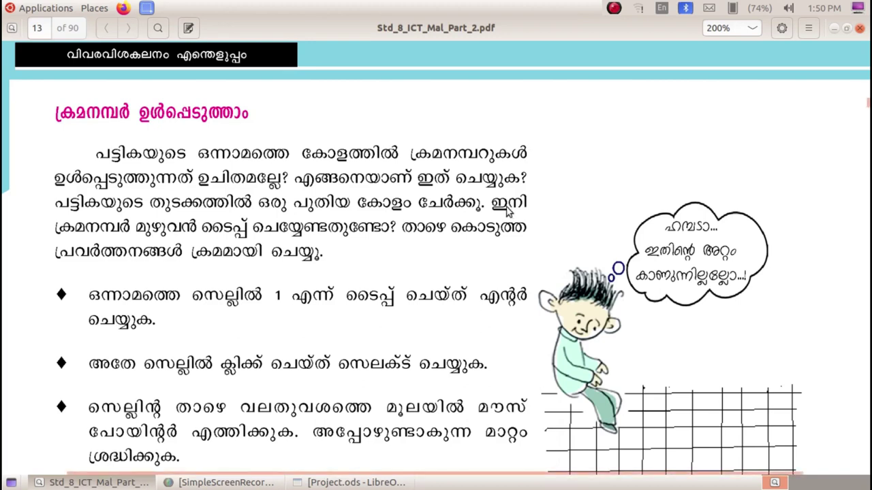
pyautogui.scroll(-1, 527, 203)
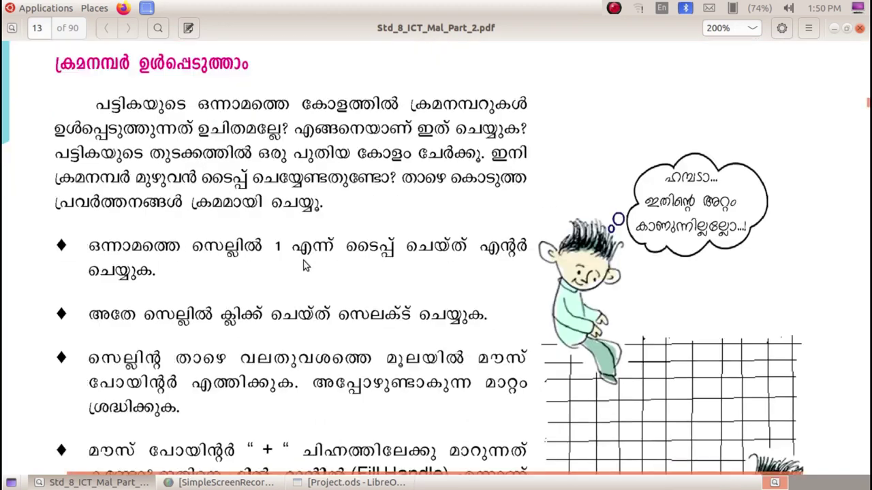
pyautogui.scroll(-2, 301, 259)
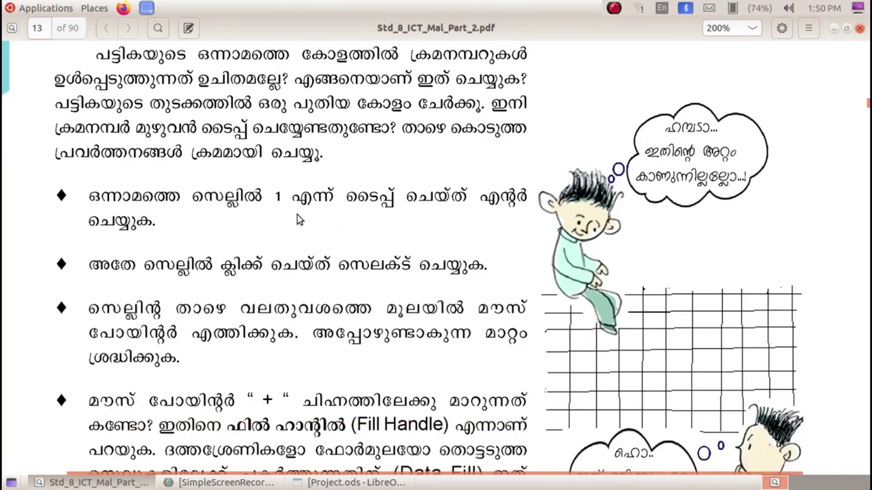
pyautogui.scroll(-2, 245, 292)
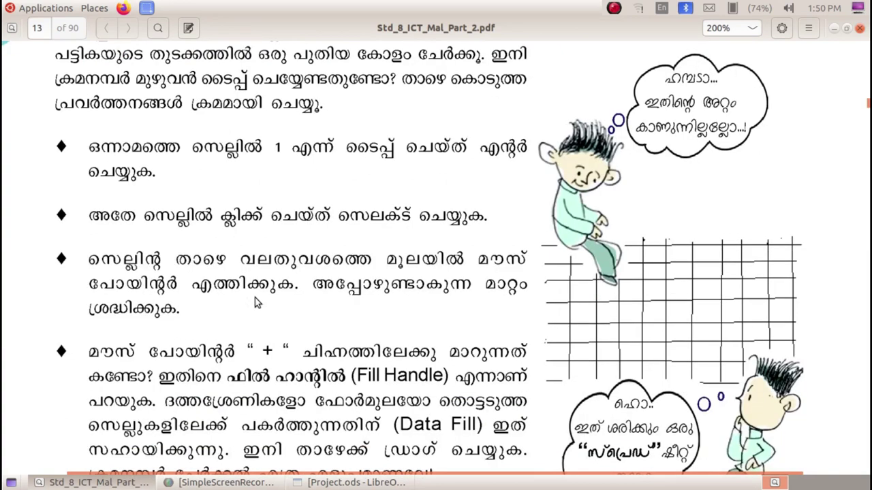
pyautogui.scroll(-1, 254, 298)
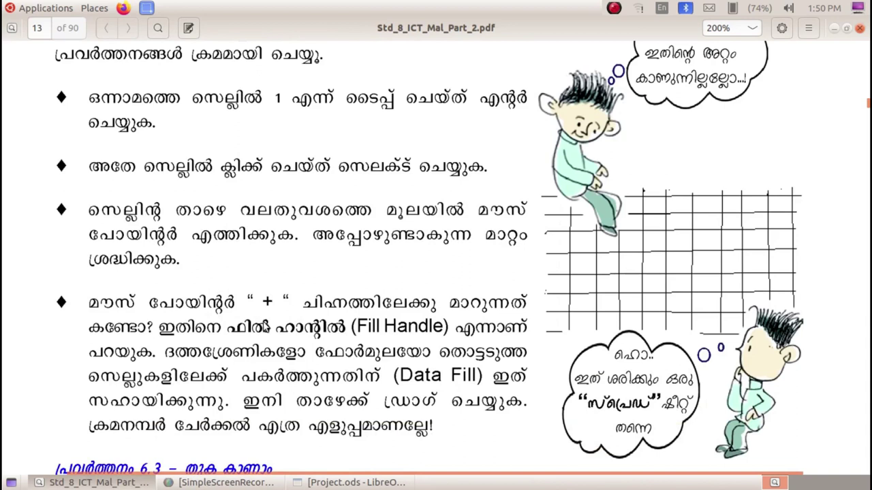
pyautogui.click(832, 29)
pyautogui.click(319, 482)
pyautogui.click(78, 208)
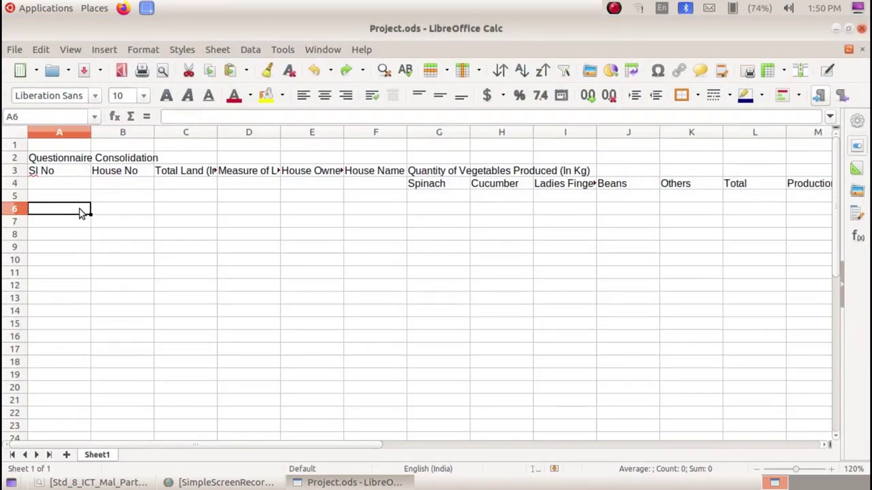
# Step: Enter 1 in A5 and fill the Sl No series down to 10 in A14
pyautogui.click(427, 188)
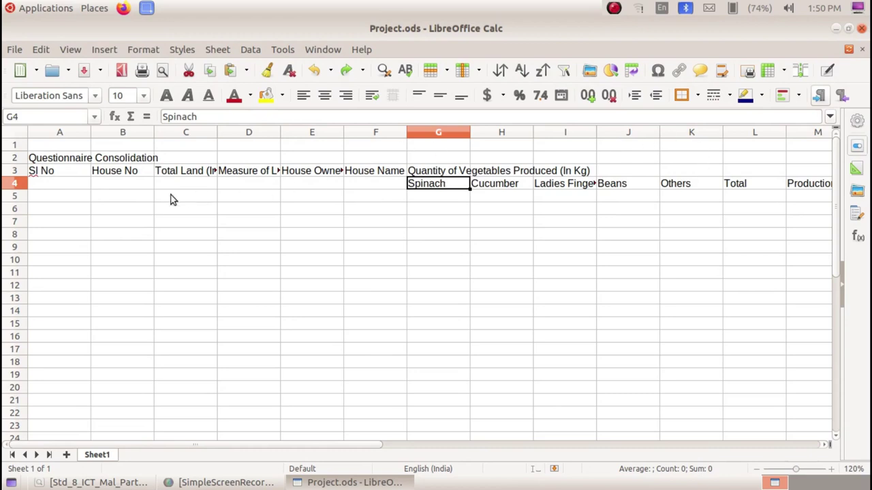
pyautogui.click(74, 198)
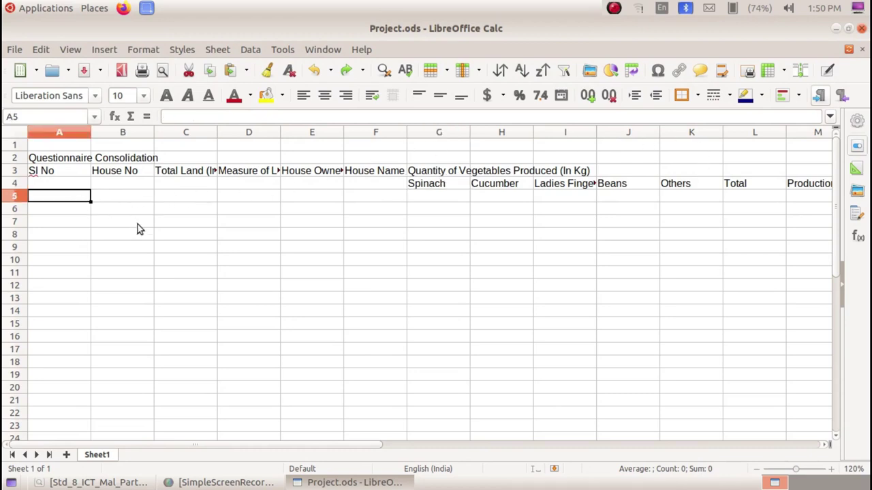
pyautogui.write('1')
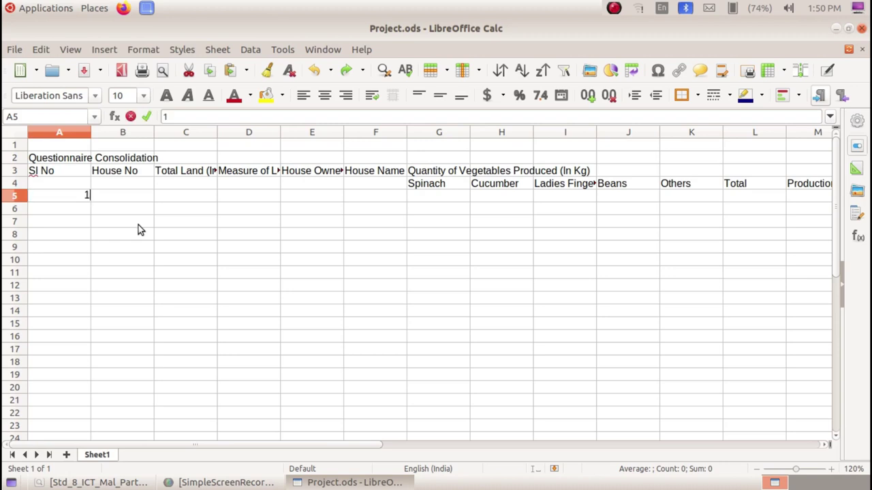
pyautogui.click(146, 249)
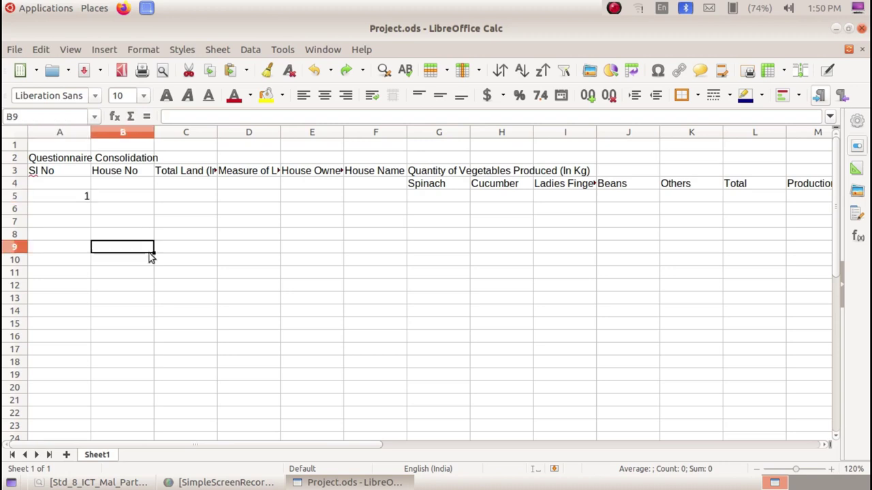
pyautogui.click(79, 197)
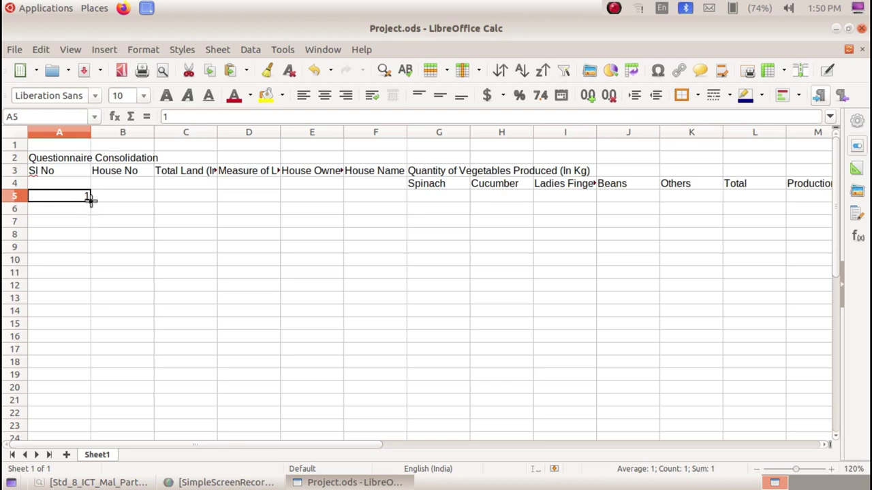
pyautogui.moveTo(90, 197); pyautogui.dragTo(95, 245)
pyautogui.moveTo(94, 245); pyautogui.dragTo(95, 322)
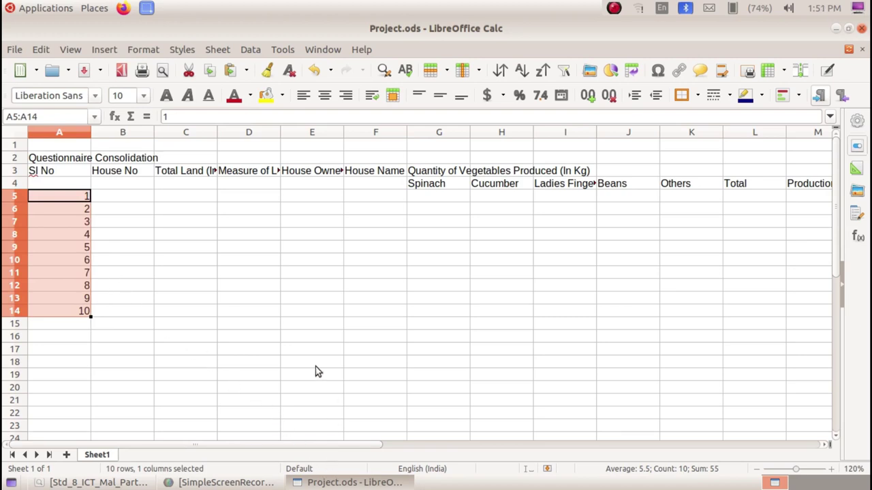
pyautogui.click(316, 235)
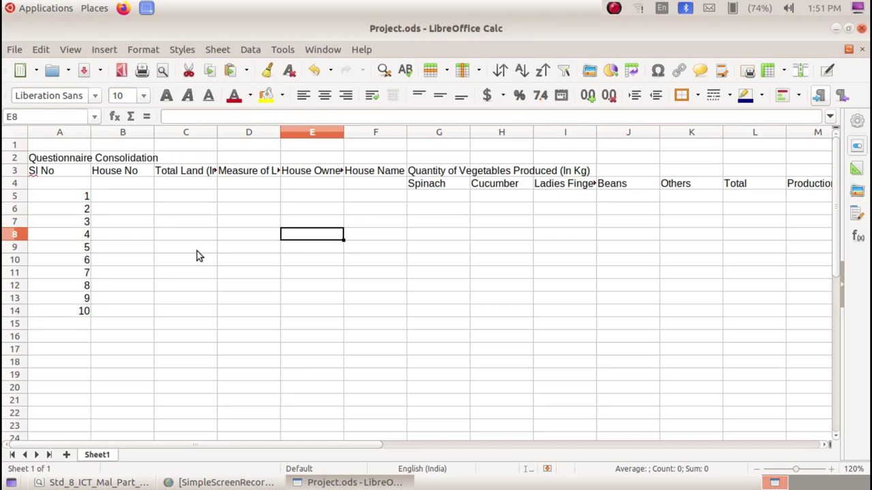
pyautogui.hotkey('alt', 'Tab')
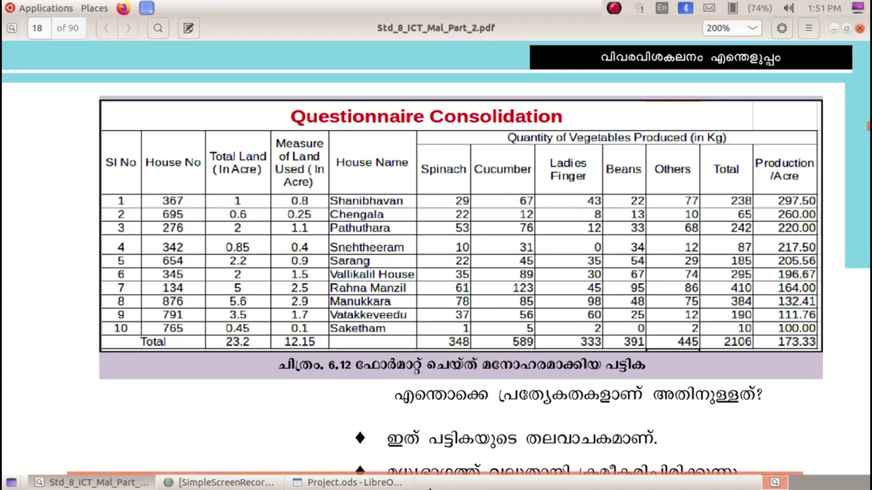
# Step: Enter house number 367 in B5, then values 31, 45 and 89 from the reference table
pyautogui.click(351, 483)
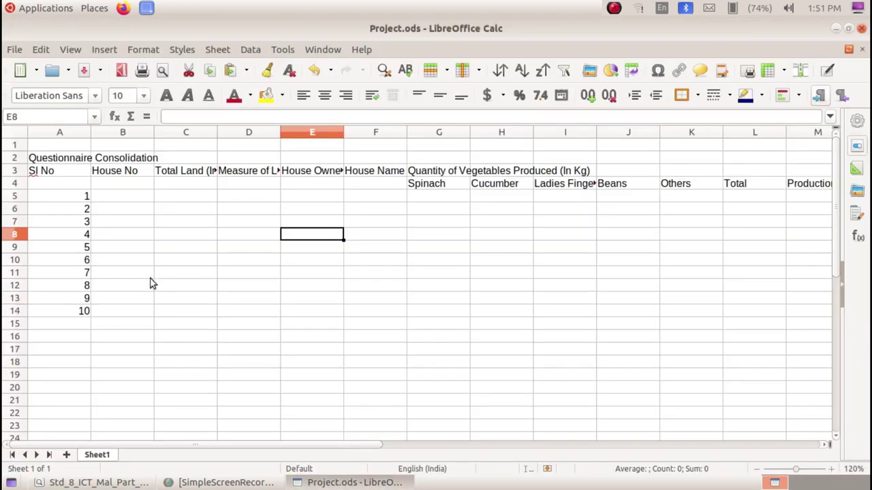
pyautogui.click(143, 195)
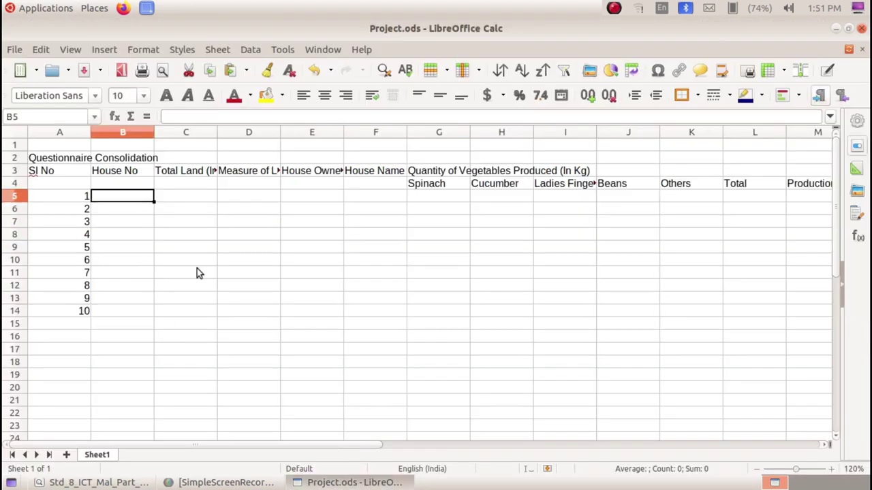
pyautogui.write('367')
pyautogui.press('Return')
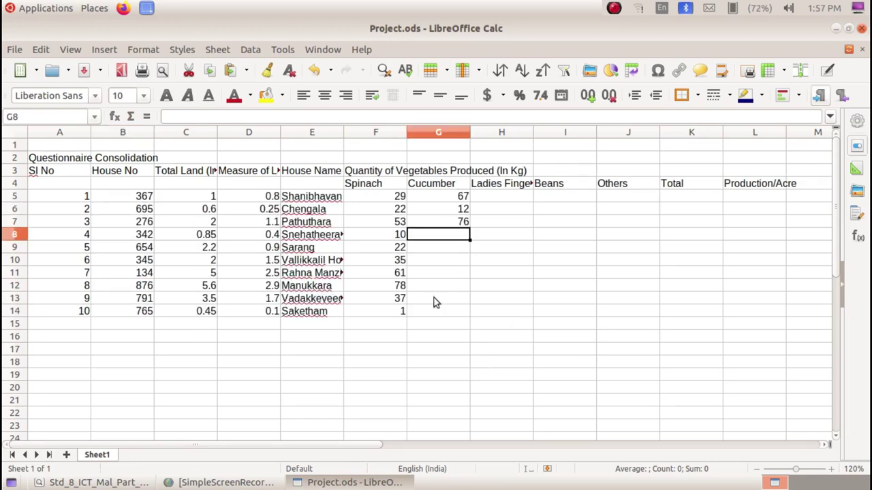
pyautogui.click(376, 482)
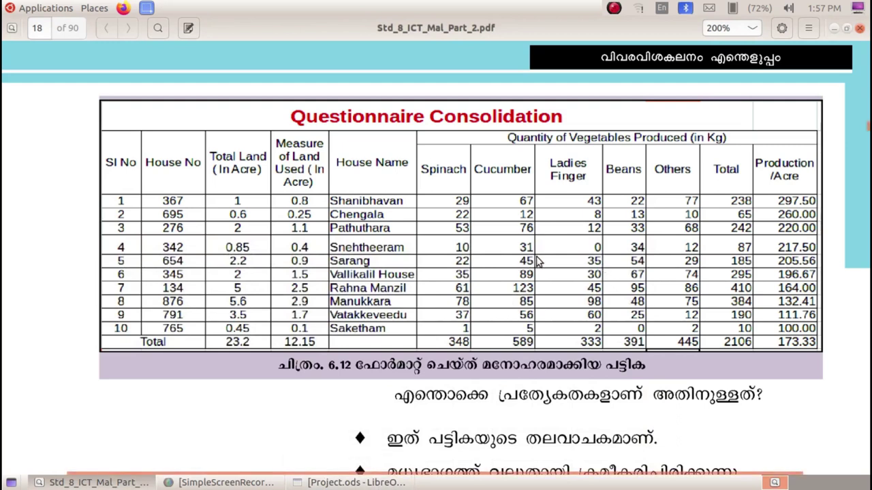
pyautogui.click(400, 477)
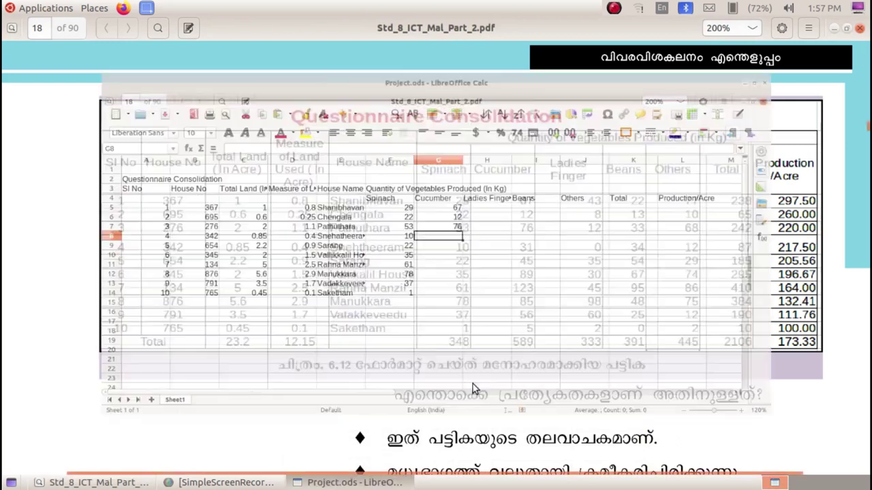
pyautogui.write('31')
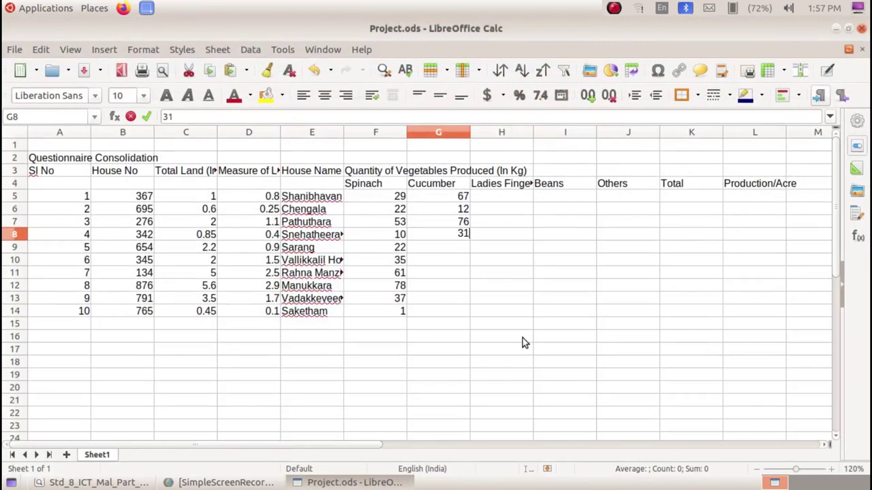
pyautogui.press('Return')
pyautogui.write('45')
pyautogui.press('Return')
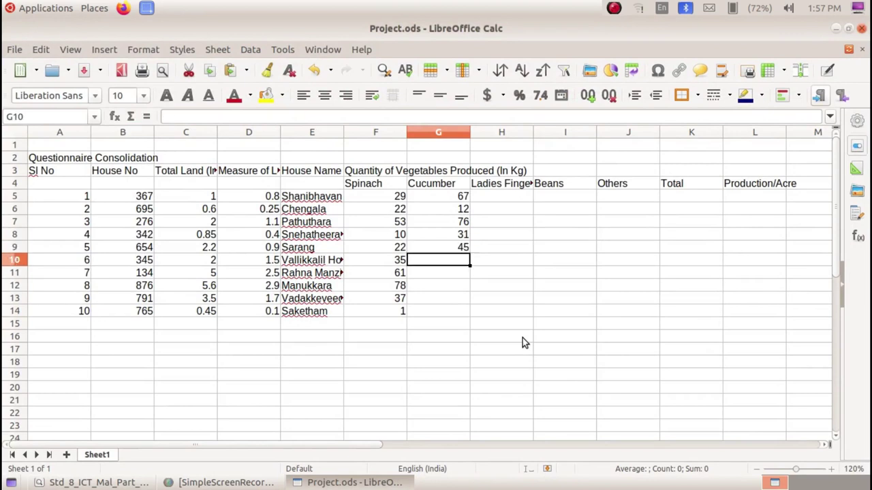
pyautogui.write('89')
pyautogui.press('Return')
# Step: Enter 77, 10 and 68 in the Others column from the reference table
pyautogui.click(354, 482)
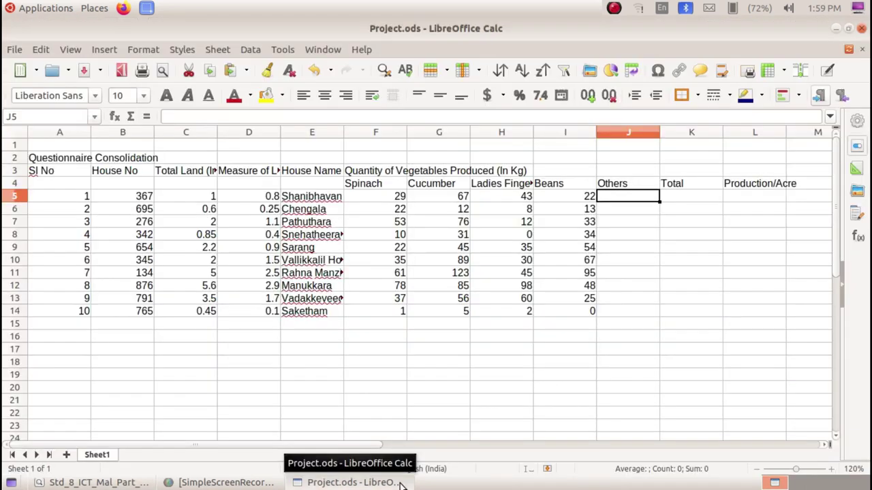
pyautogui.click(400, 484)
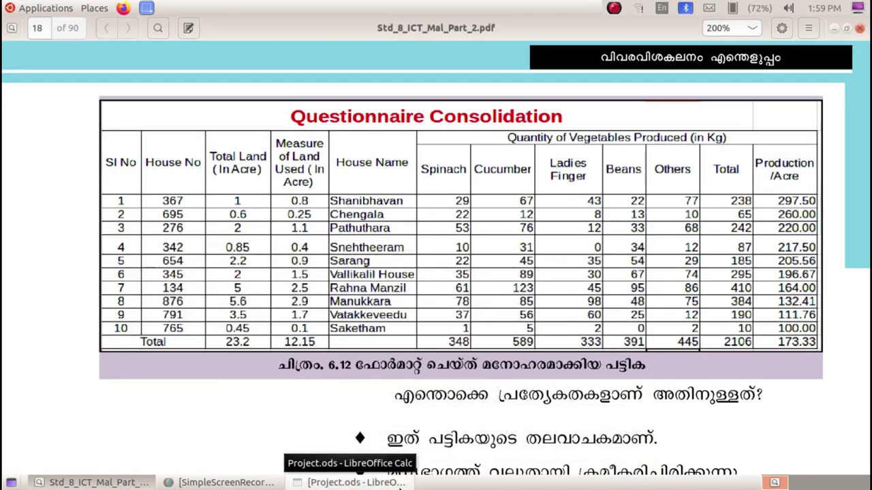
pyautogui.click(400, 482)
pyautogui.write('7')
pyautogui.press('Return')
pyautogui.write('10')
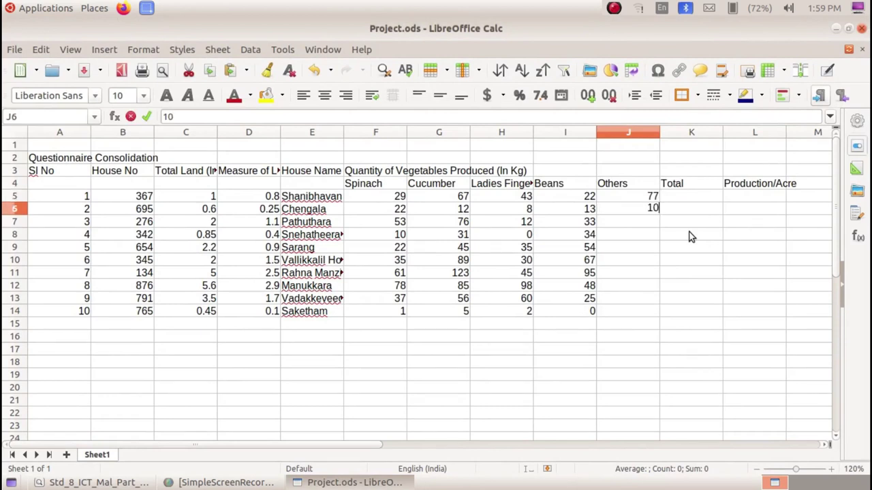
pyautogui.press('Return')
pyautogui.write('68')
pyautogui.press('Return')
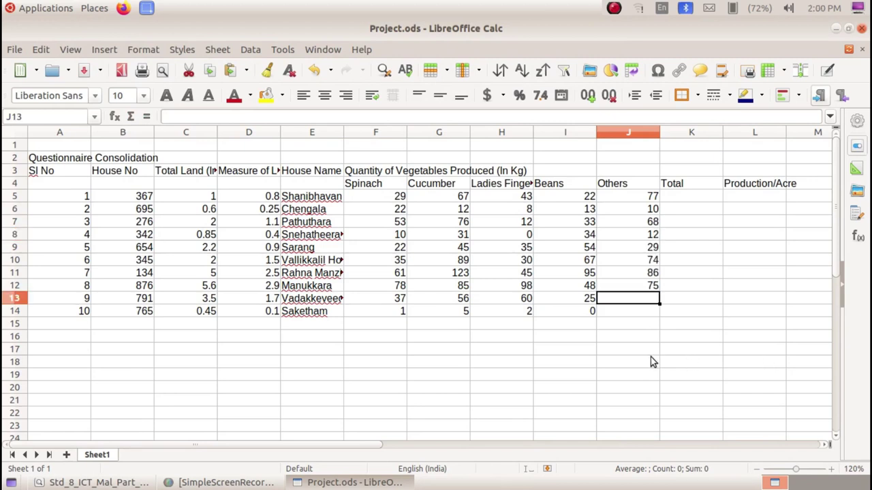
# Step: Enter 12 and 2 for the last two houses in the Others column
pyautogui.click(351, 482)
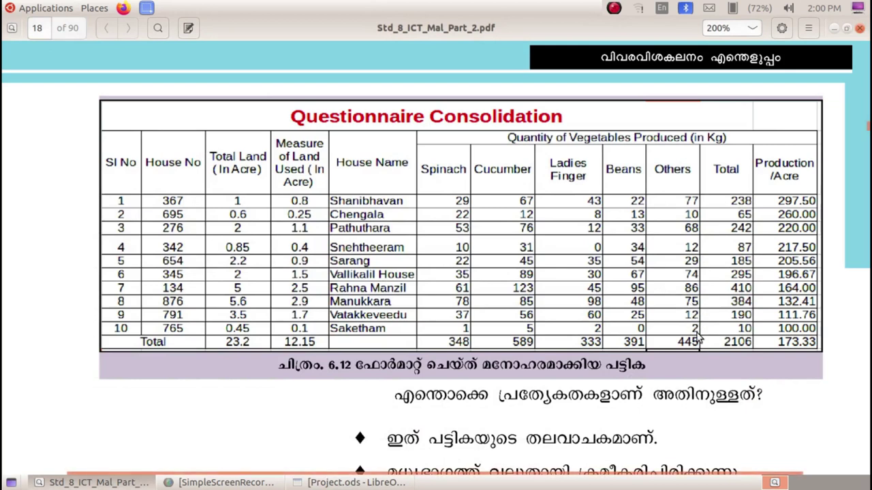
pyautogui.click(354, 482)
pyautogui.write('12')
pyautogui.press('Return')
pyautogui.write('2')
pyautogui.press('Return')
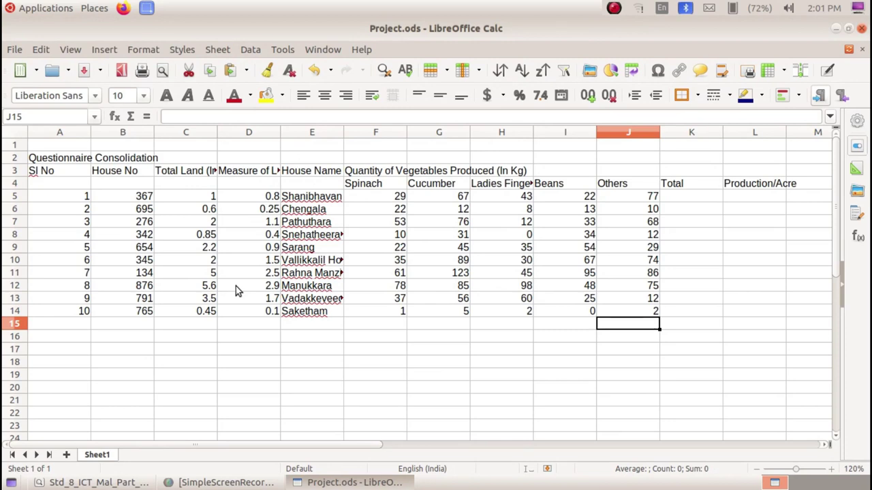
# Step: Merge and centre the Questionnaire Consolidation title across A2:L2
pyautogui.click(71, 162)
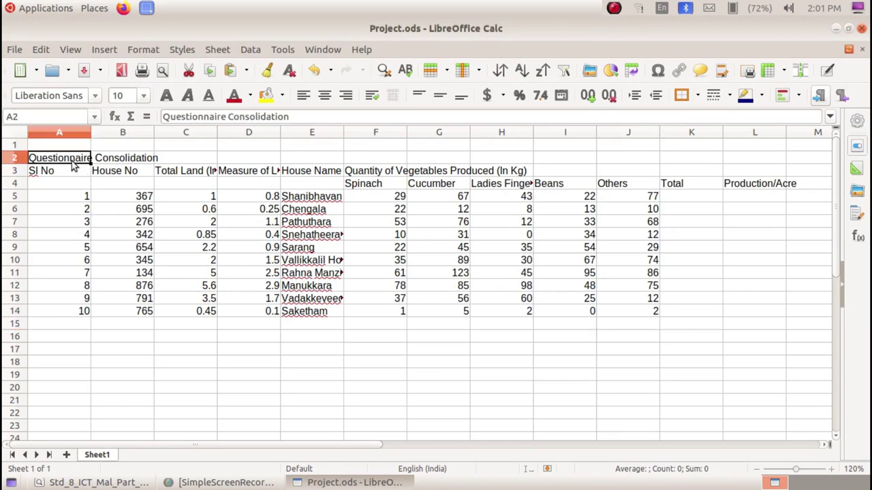
pyautogui.click(105, 160)
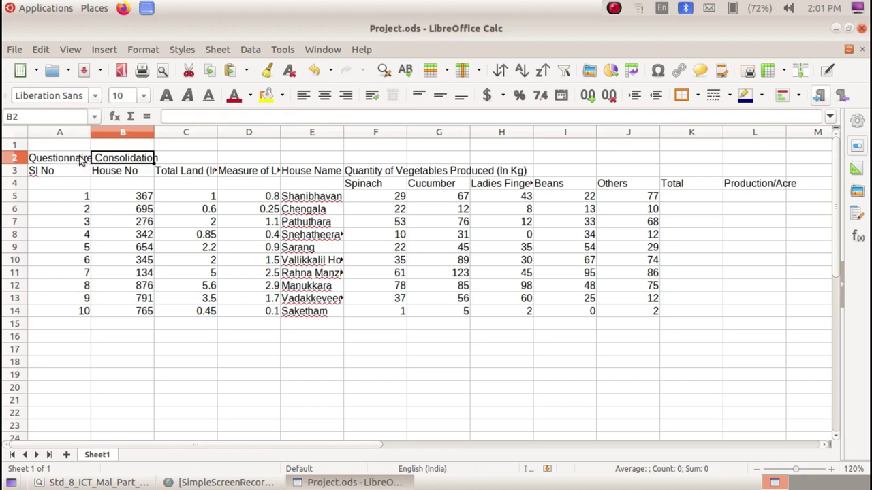
pyautogui.moveTo(79, 160); pyautogui.dragTo(257, 162)
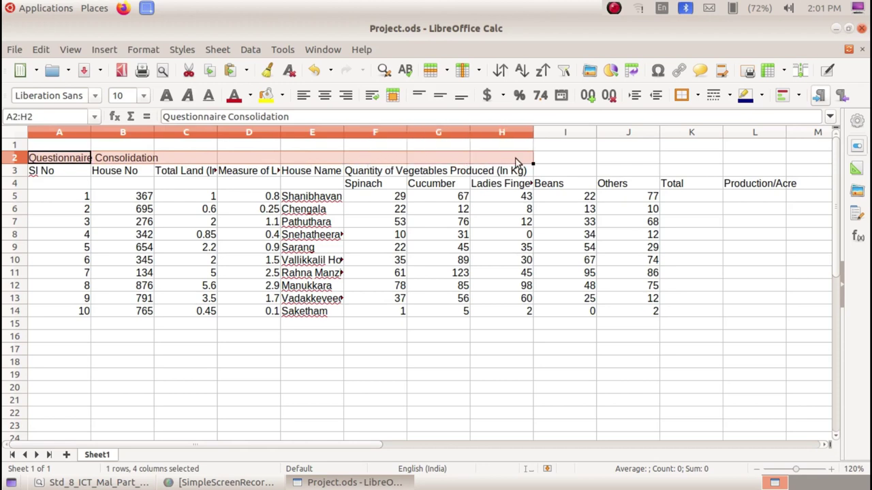
pyautogui.moveTo(383, 161); pyautogui.dragTo(748, 161)
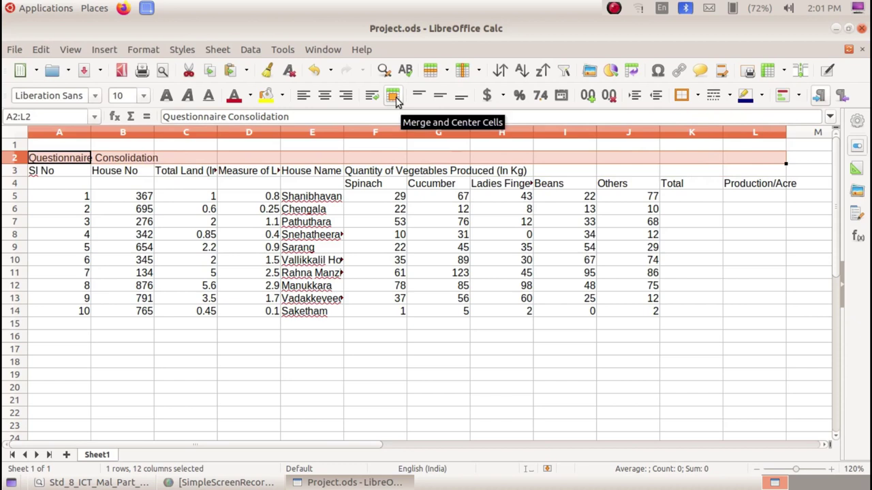
pyautogui.click(394, 97)
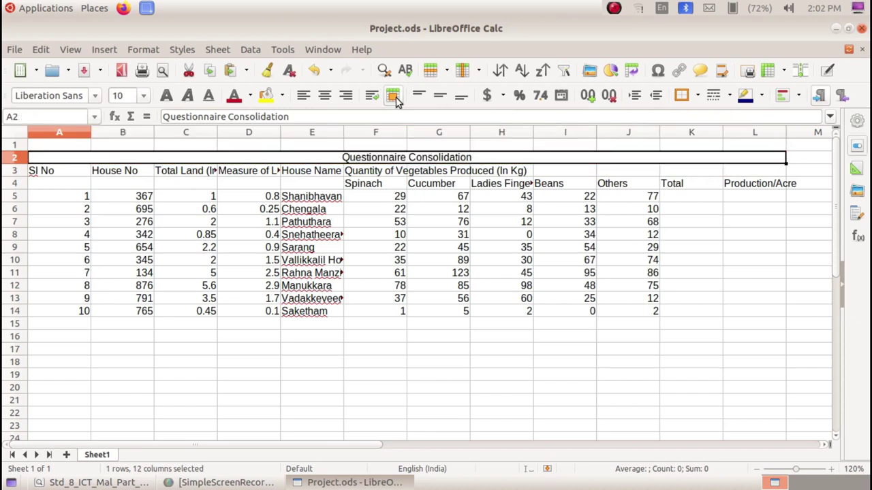
pyautogui.click(65, 184)
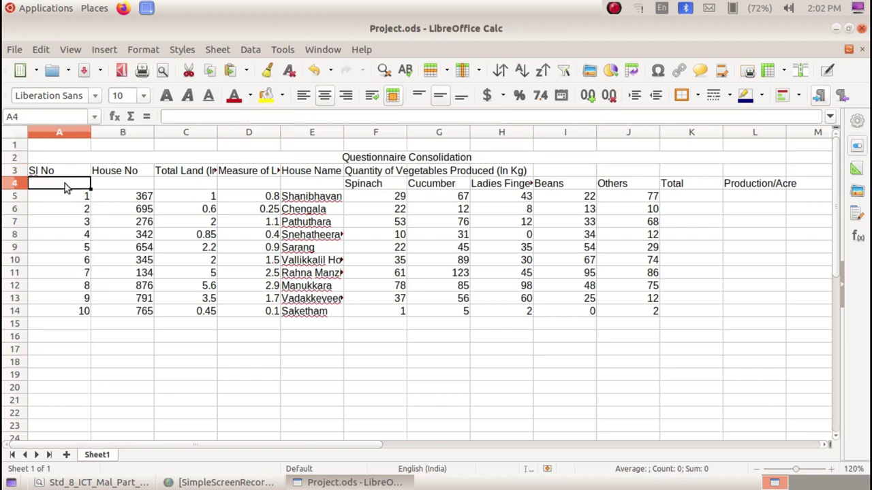
# Step: Merge and centre the 'Quantity of Vegetables Produced (In Kg)' heading across F3:L3
pyautogui.click(373, 172)
pyautogui.moveTo(373, 175); pyautogui.dragTo(725, 171)
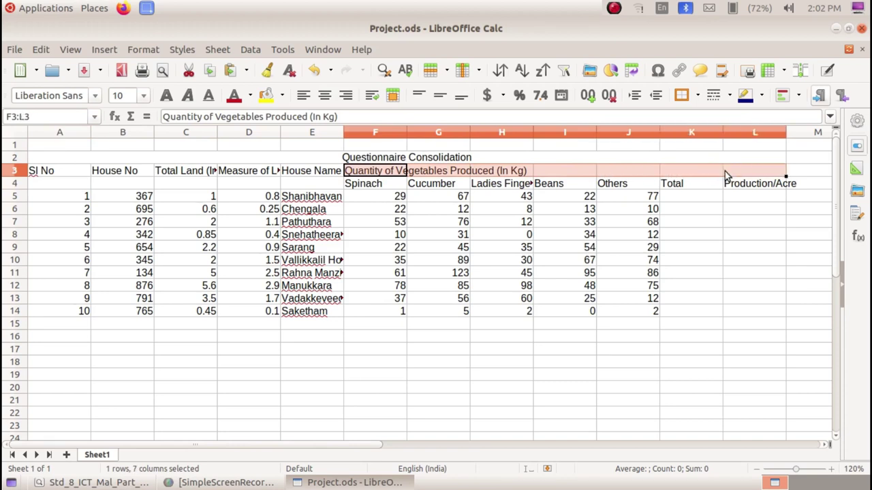
pyautogui.click(394, 96)
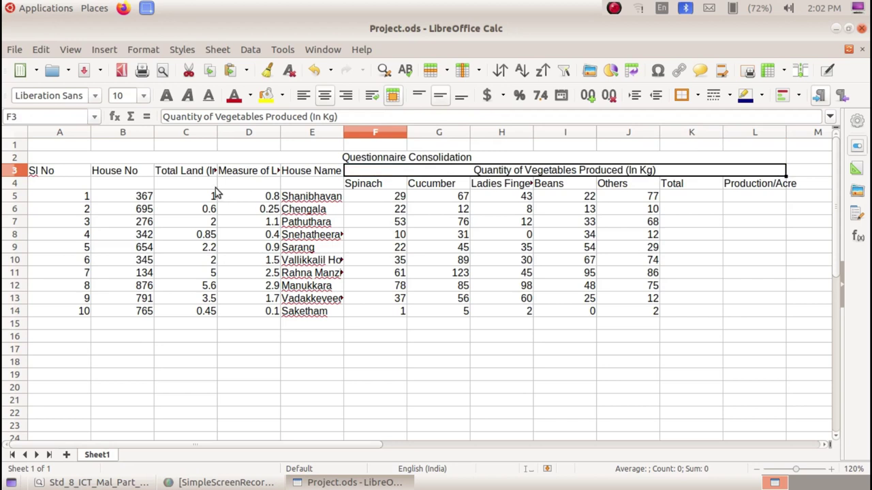
pyautogui.moveTo(63, 176); pyautogui.dragTo(63, 183)
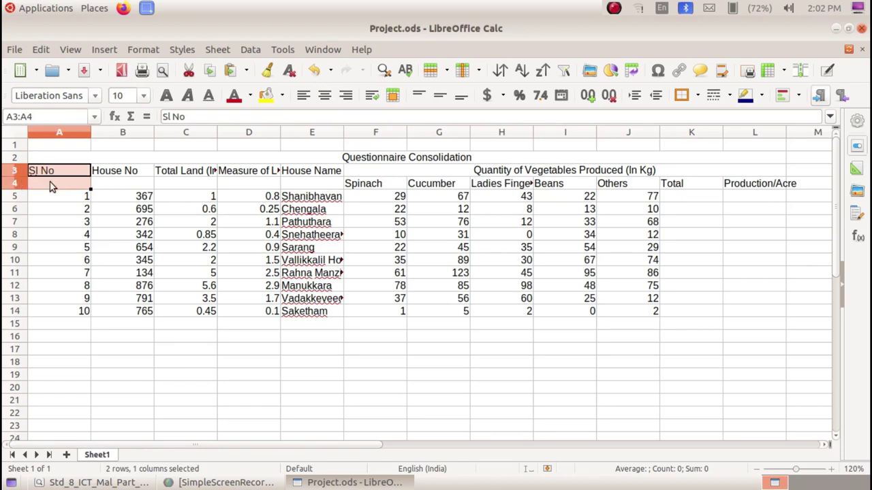
# Step: Merge the Sl No, House No and Total Land headings each across rows 3–4
pyautogui.click(393, 97)
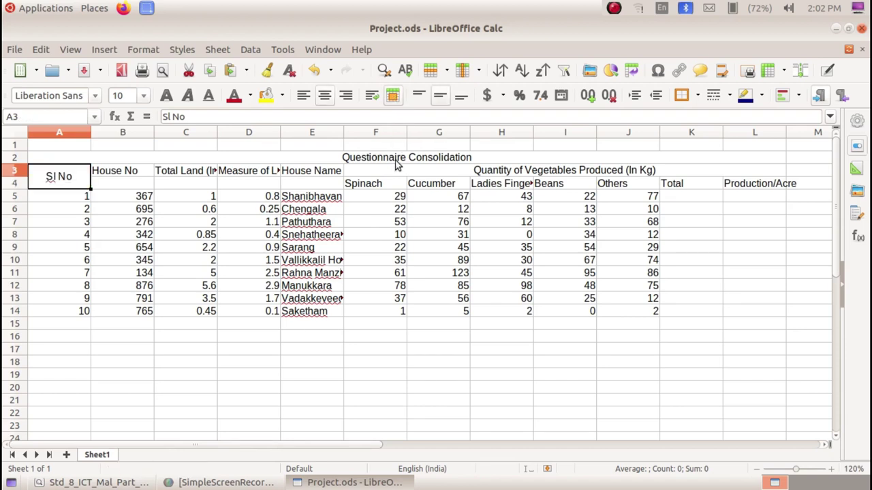
pyautogui.click(140, 173)
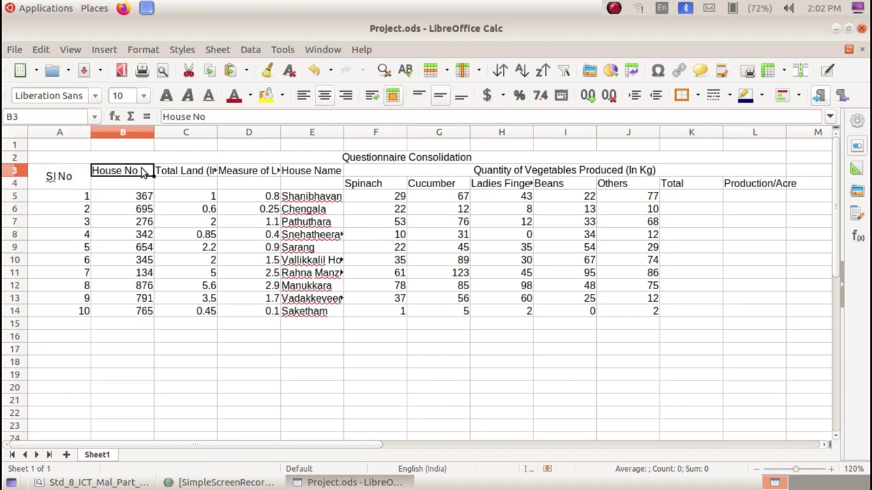
pyautogui.moveTo(139, 174); pyautogui.dragTo(140, 184)
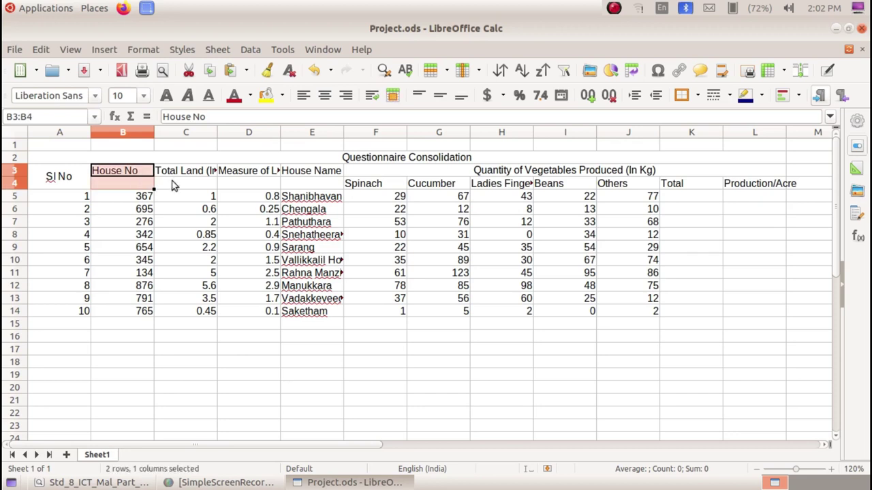
pyautogui.click(393, 97)
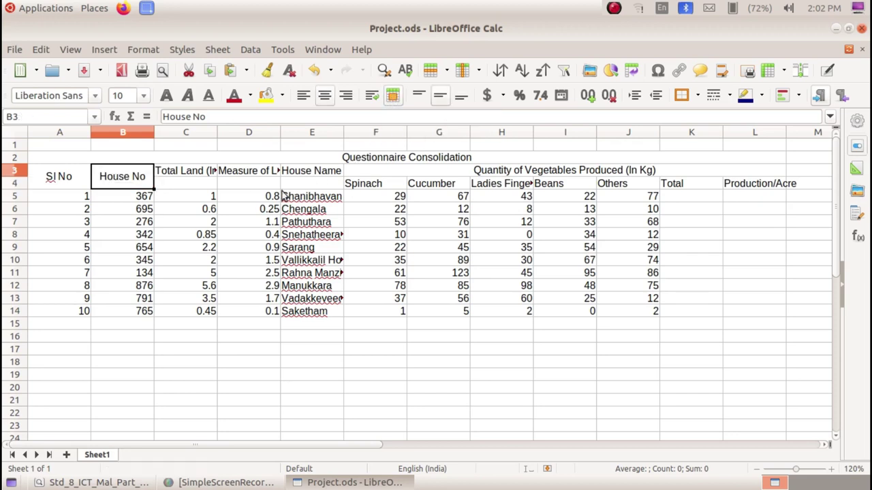
pyautogui.moveTo(185, 172); pyautogui.dragTo(185, 184)
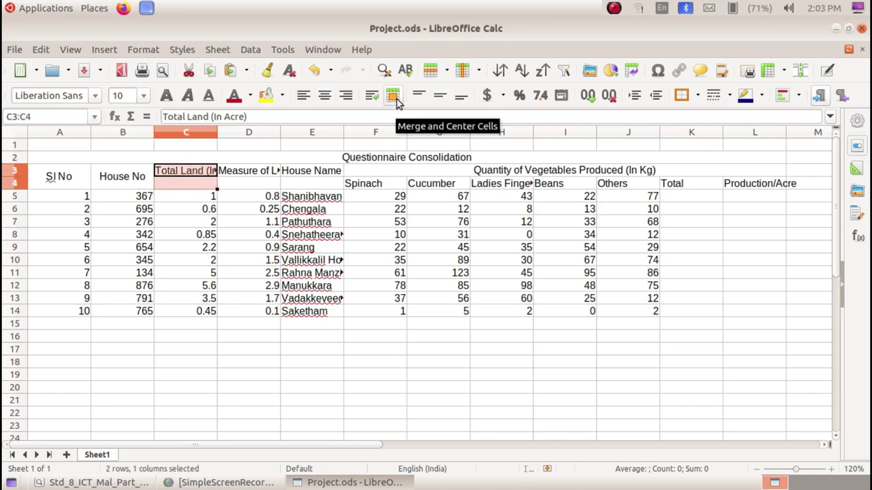
pyautogui.click(145, 51)
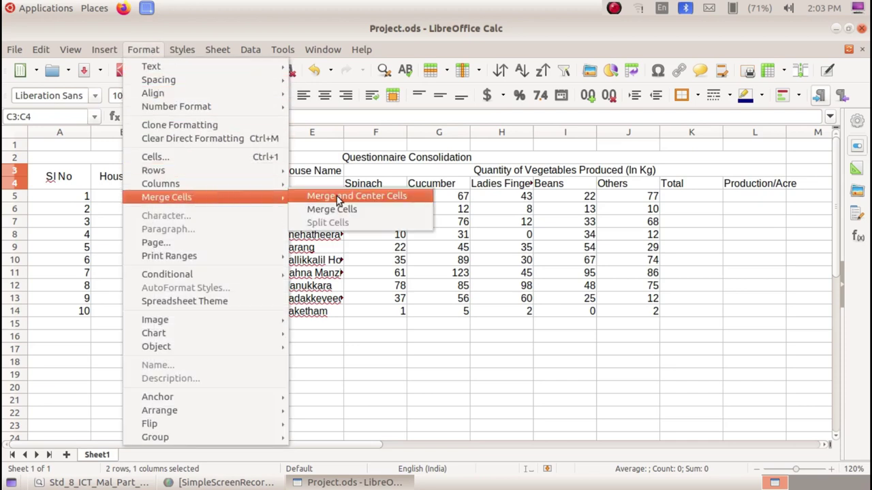
pyautogui.click(355, 196)
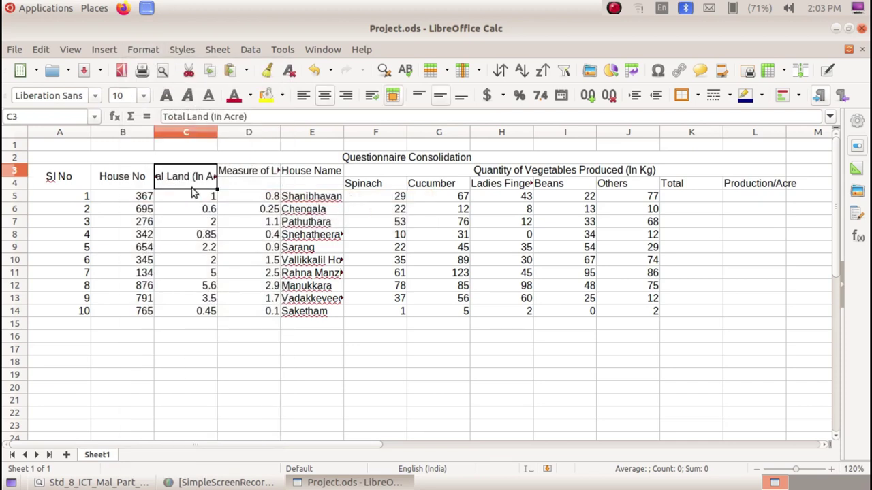
# Step: Merge the Measure of Land Used and House Name headings across D3:D4 and E3:E4
pyautogui.click(244, 175)
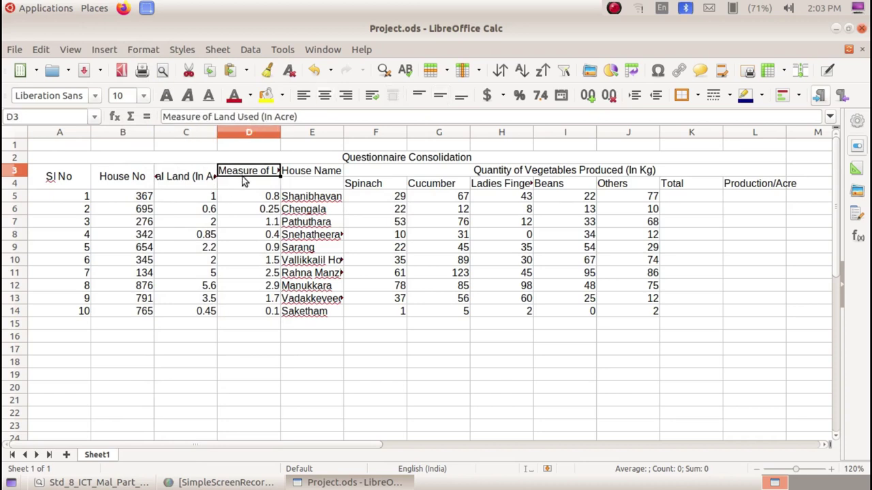
pyautogui.moveTo(242, 175); pyautogui.dragTo(243, 180)
pyautogui.click(392, 95)
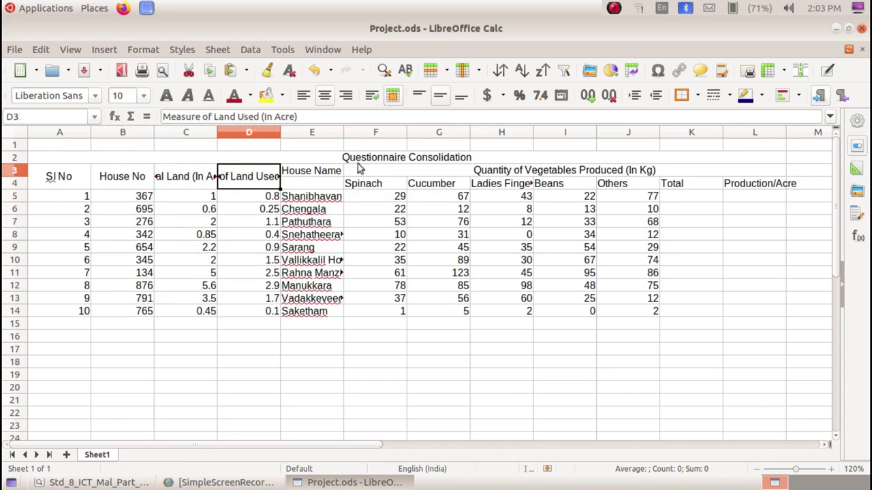
pyautogui.click(323, 174)
pyautogui.moveTo(322, 175); pyautogui.dragTo(324, 182)
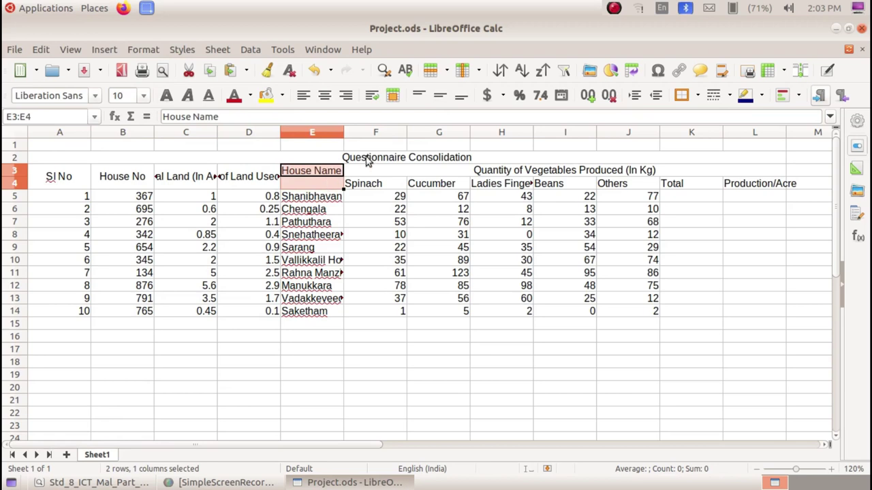
pyautogui.click(393, 96)
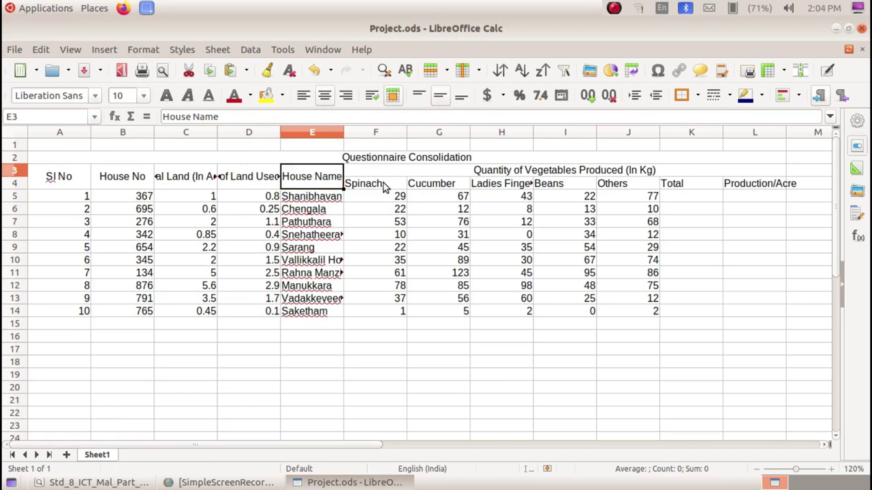
pyautogui.click(393, 227)
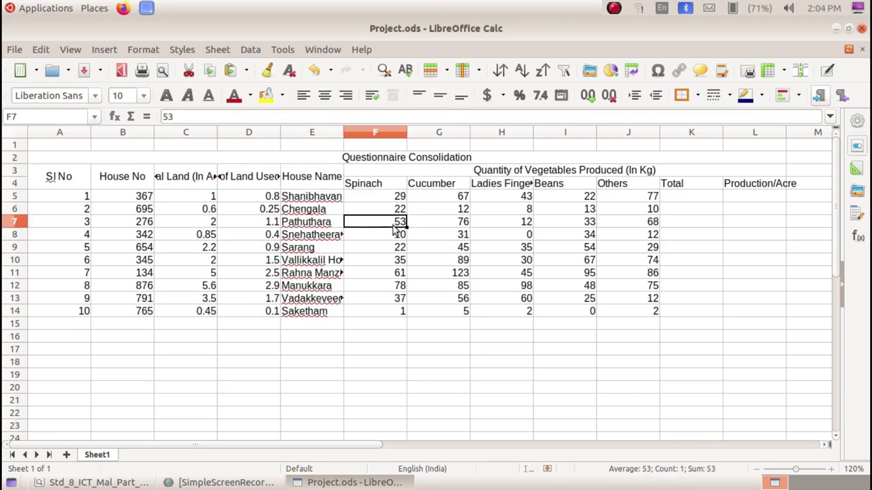
pyautogui.click(96, 483)
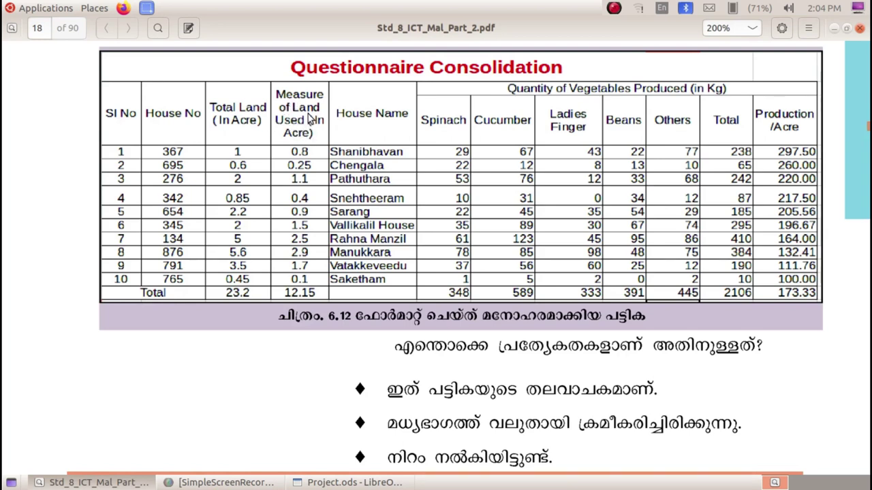
pyautogui.click(364, 482)
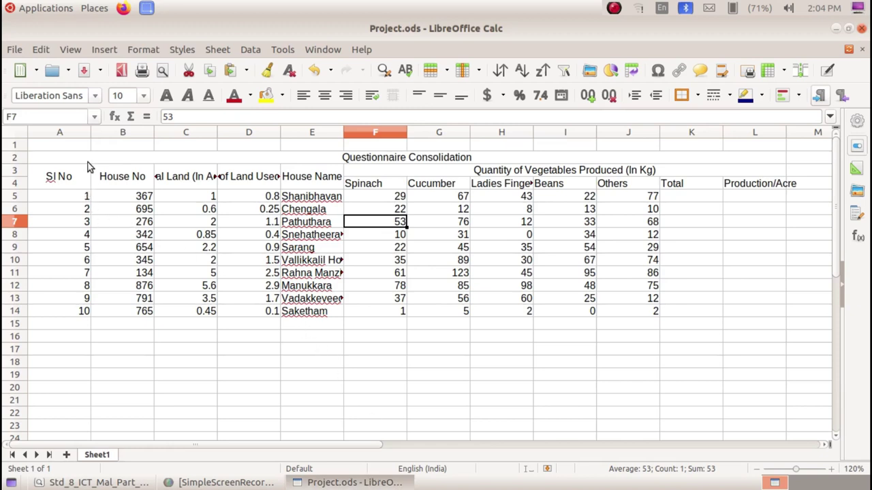
pyautogui.click(193, 185)
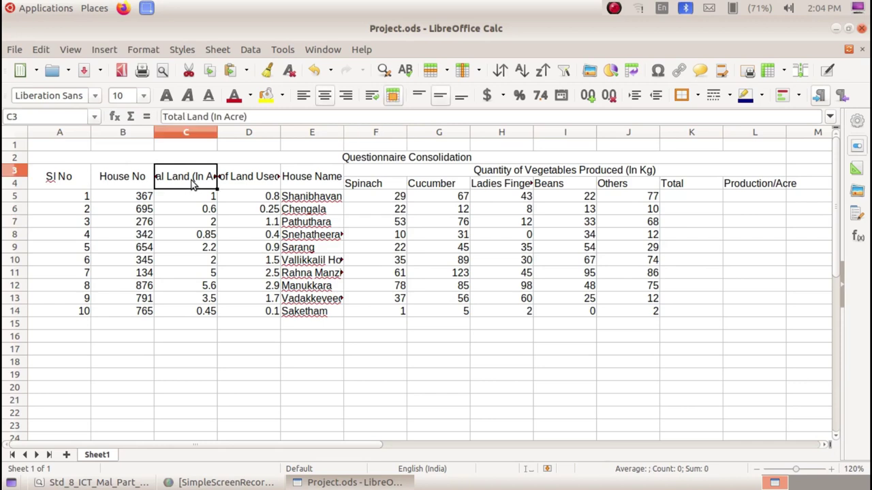
# Step: Wrap the Total Land and Measure of Land Used headings and make row 4 taller
pyautogui.click(374, 97)
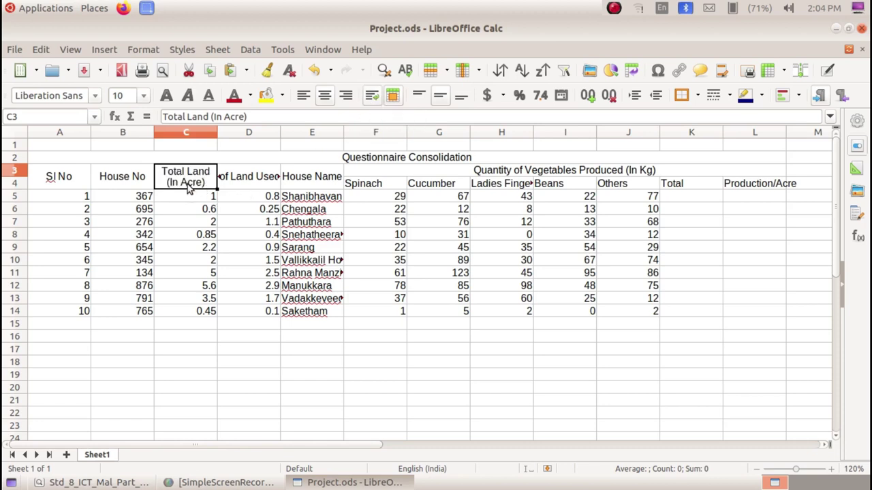
pyautogui.click(249, 183)
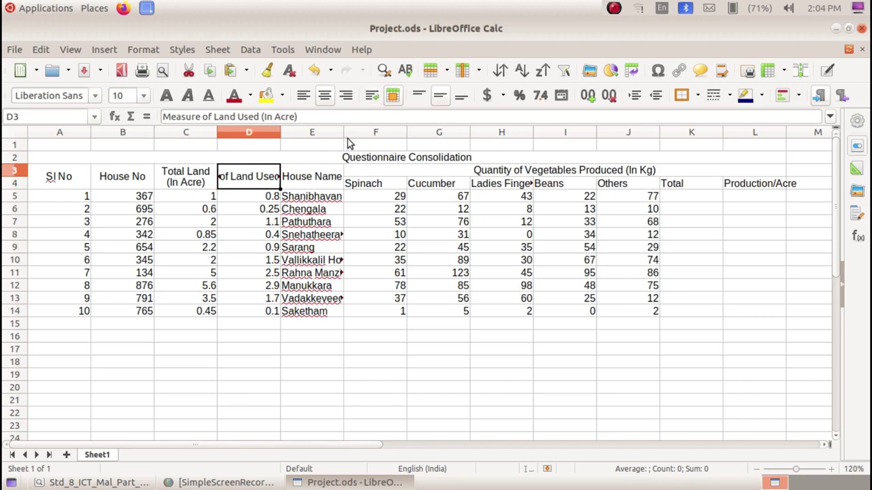
pyautogui.click(371, 97)
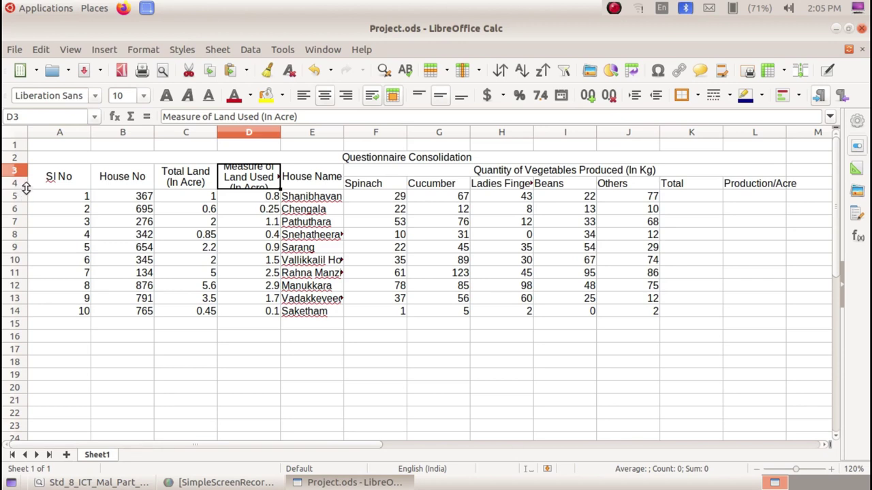
pyautogui.moveTo(24, 188); pyautogui.dragTo(21, 196)
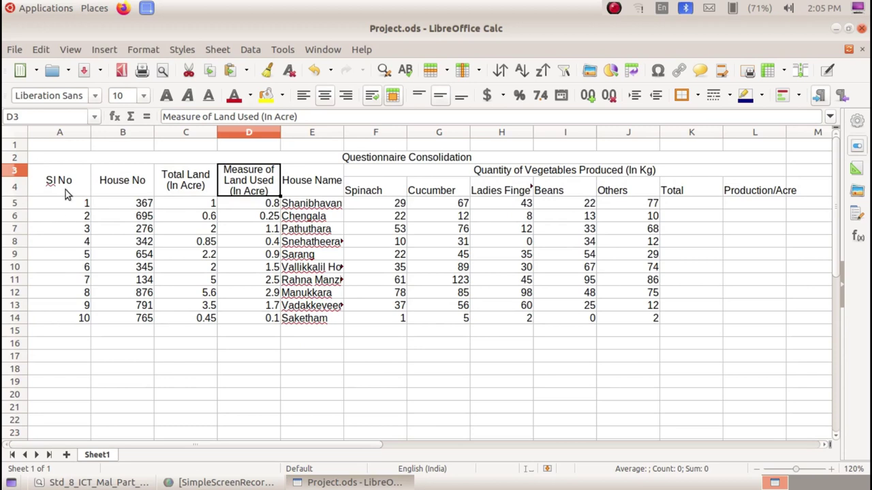
# Step: Narrow columns A, B, F and G and widen columns E and H to fit contents
pyautogui.moveTo(91, 132); pyautogui.dragTo(65, 137)
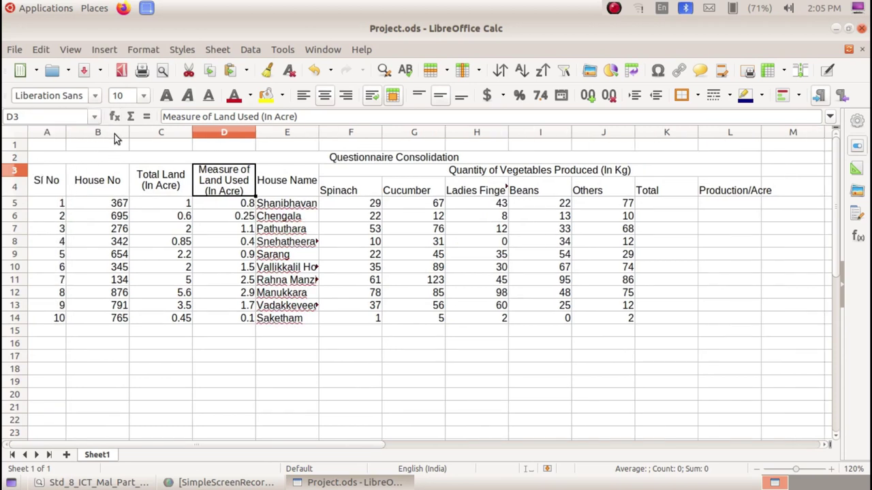
pyautogui.moveTo(129, 132); pyautogui.dragTo(124, 132)
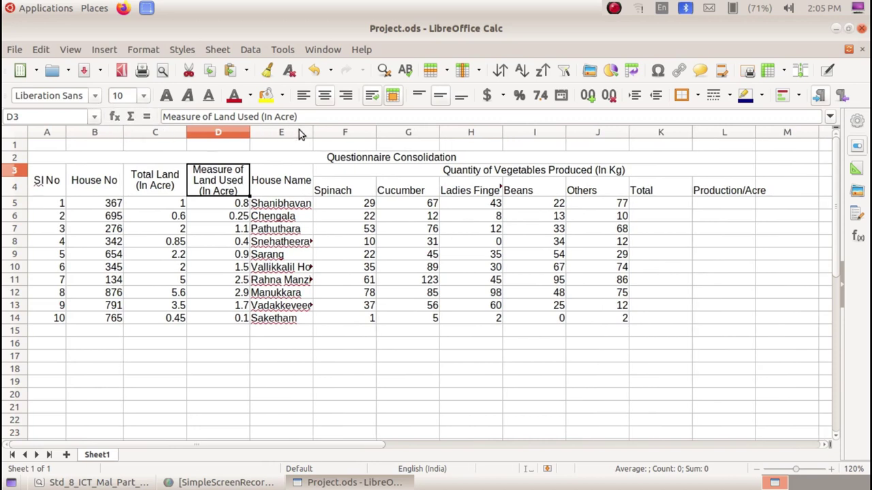
pyautogui.moveTo(313, 130); pyautogui.dragTo(335, 130)
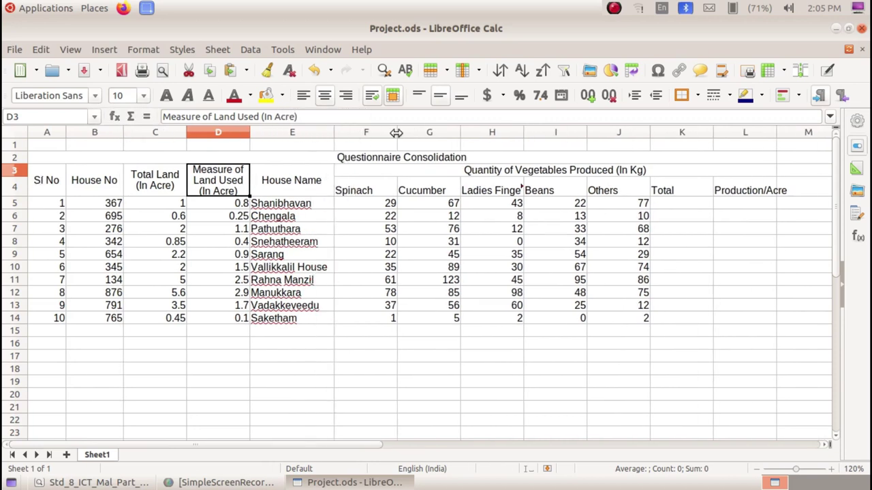
pyautogui.moveTo(397, 133); pyautogui.dragTo(378, 134)
pyautogui.moveTo(442, 132); pyautogui.dragTo(432, 132)
pyautogui.moveTo(495, 131); pyautogui.dragTo(501, 131)
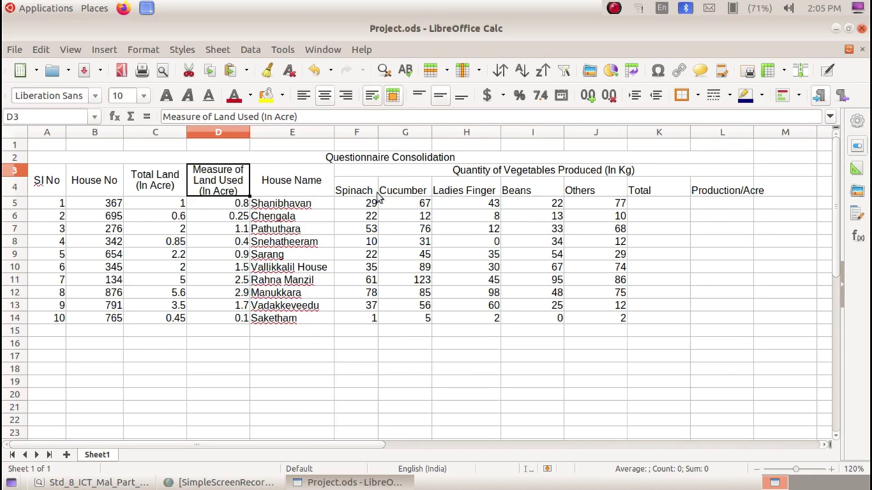
# Step: Wrap the Ladies Finger heading in H4, narrow column H and heighten row 4
pyautogui.click(306, 184)
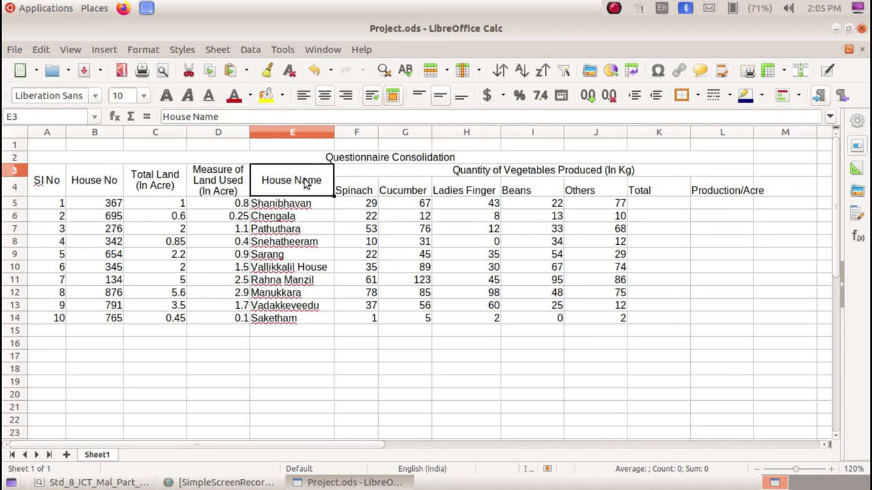
pyautogui.click(452, 192)
pyautogui.click(376, 105)
pyautogui.moveTo(500, 130); pyautogui.dragTo(476, 130)
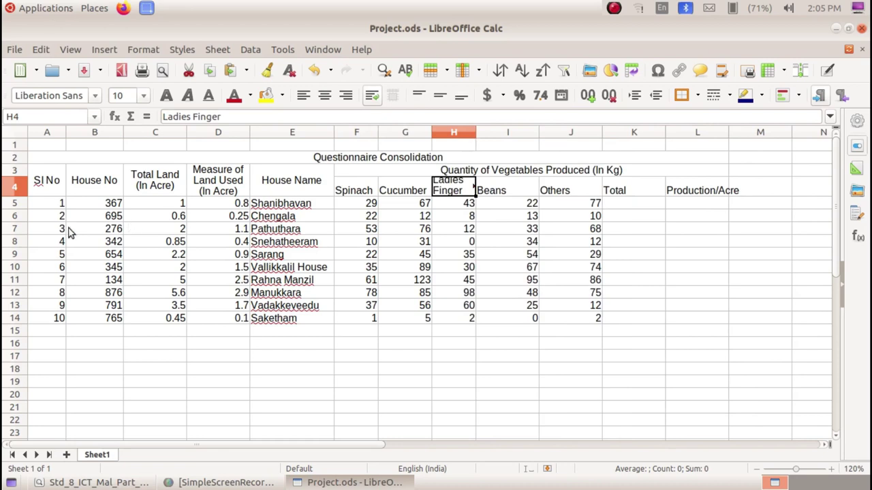
pyautogui.moveTo(24, 197); pyautogui.dragTo(30, 203)
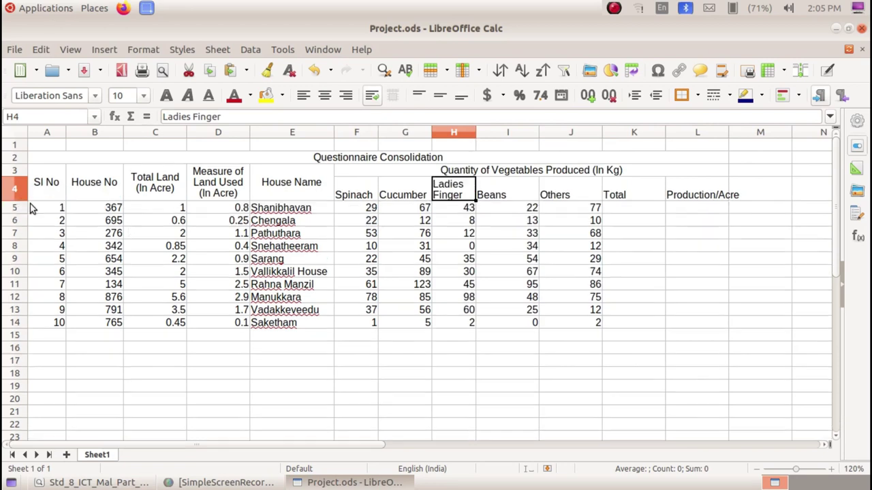
pyautogui.moveTo(476, 130); pyautogui.dragTo(477, 131)
# Step: Centre the F4:L4 headings both horizontally and vertically
pyautogui.click(361, 196)
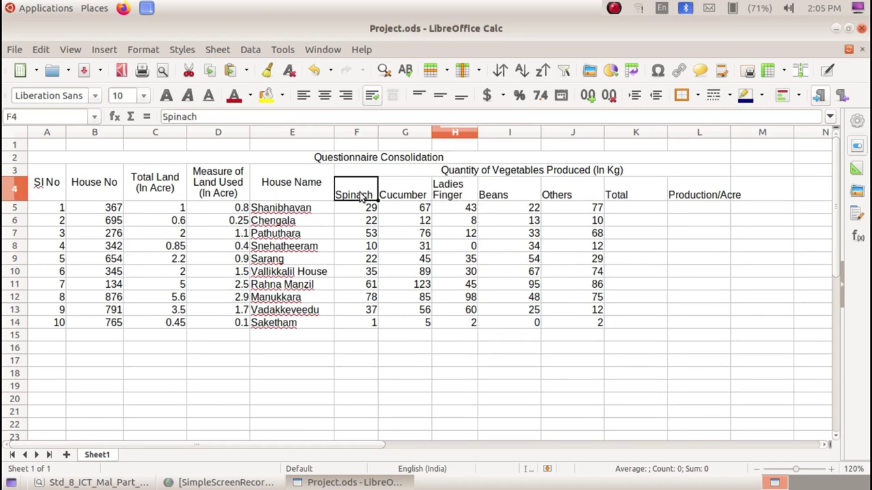
pyautogui.moveTo(361, 196); pyautogui.dragTo(668, 197)
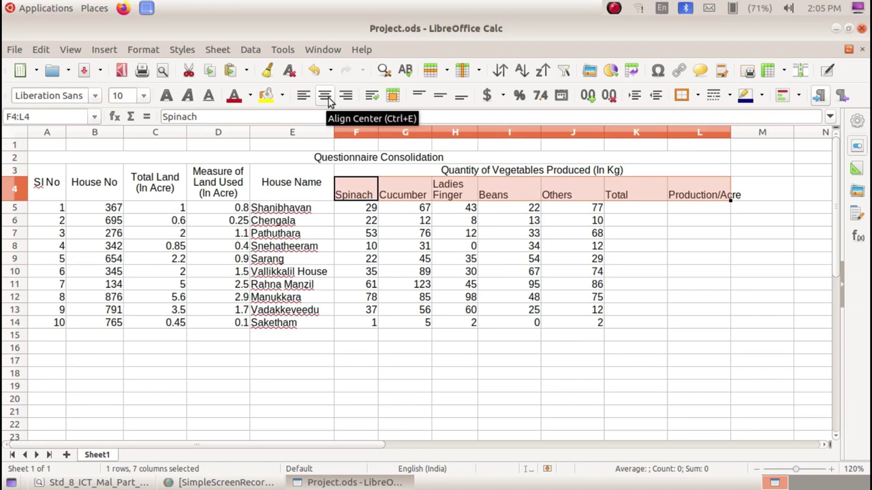
pyautogui.click(325, 96)
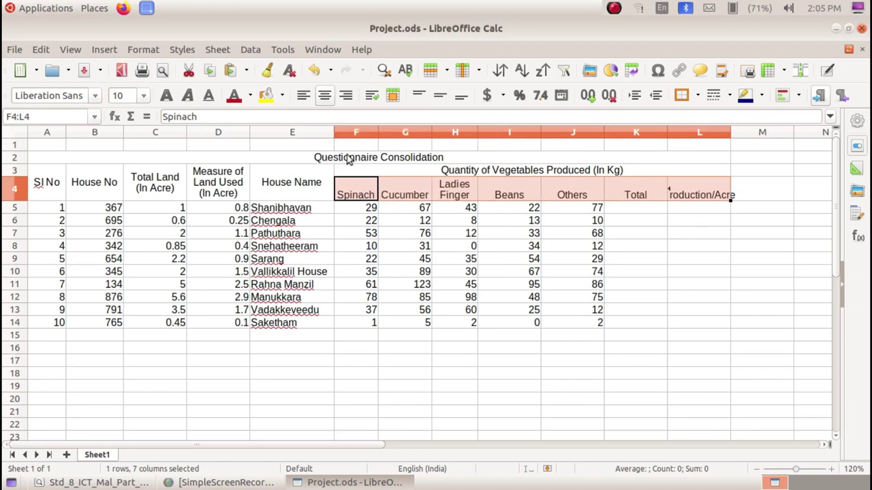
pyautogui.click(440, 97)
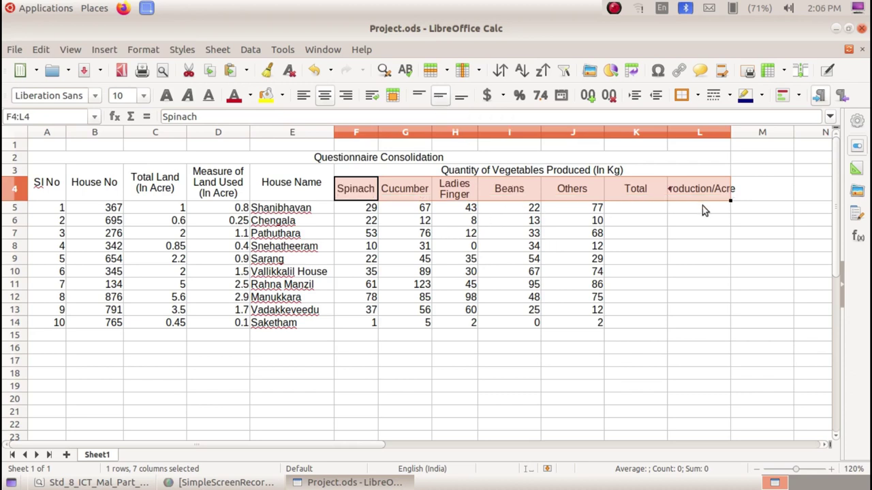
# Step: Wrap the Production/Acre heading in L4 onto two lines
pyautogui.click(702, 209)
pyautogui.click(702, 194)
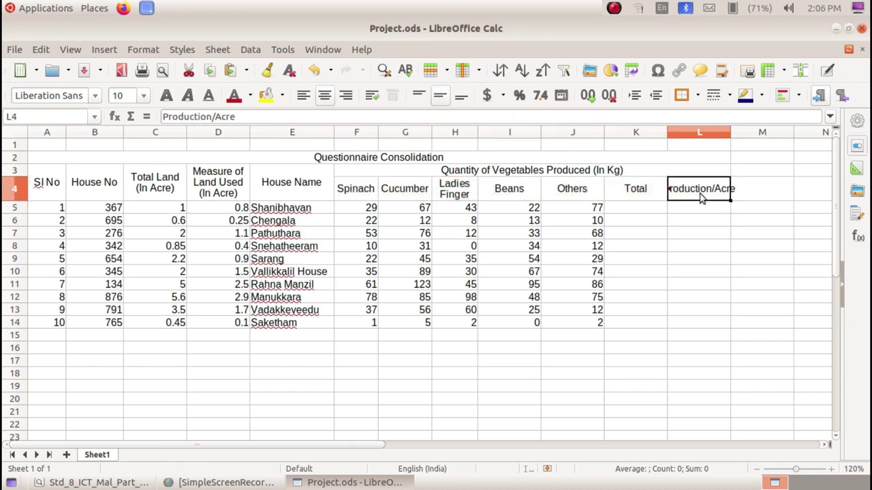
pyautogui.click(372, 97)
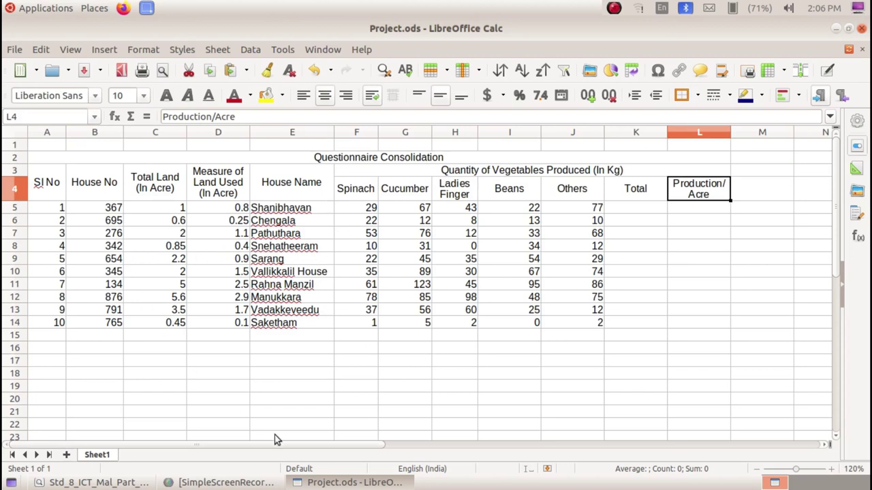
pyautogui.click(334, 482)
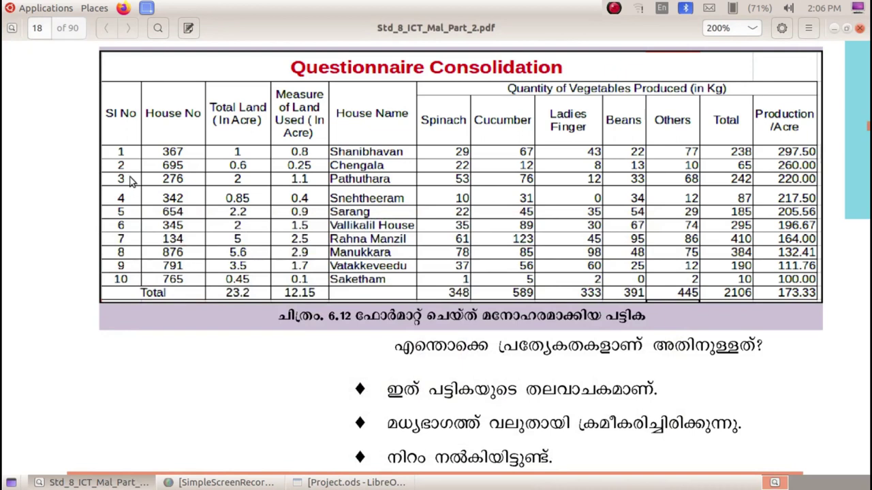
# Step: Centre the Sl No through Measure of Land Used values, then check against the PDF table
pyautogui.click(354, 482)
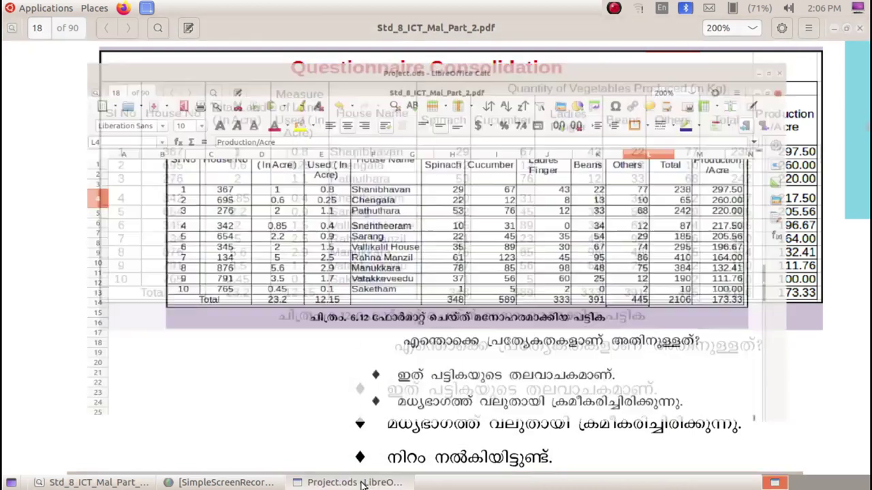
pyautogui.moveTo(60, 207)
pyautogui.mouseDown()
pyautogui.moveTo(216, 267)
pyautogui.moveTo(220, 319)
pyautogui.mouseUp()
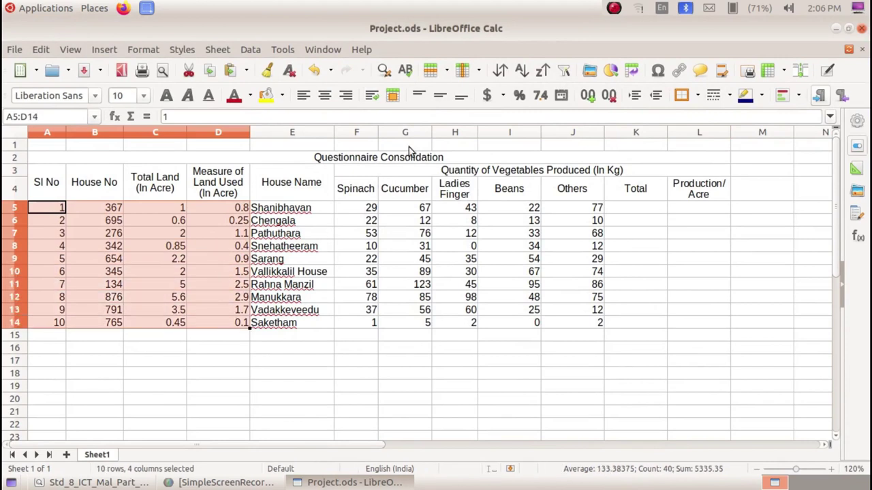
pyautogui.click(325, 95)
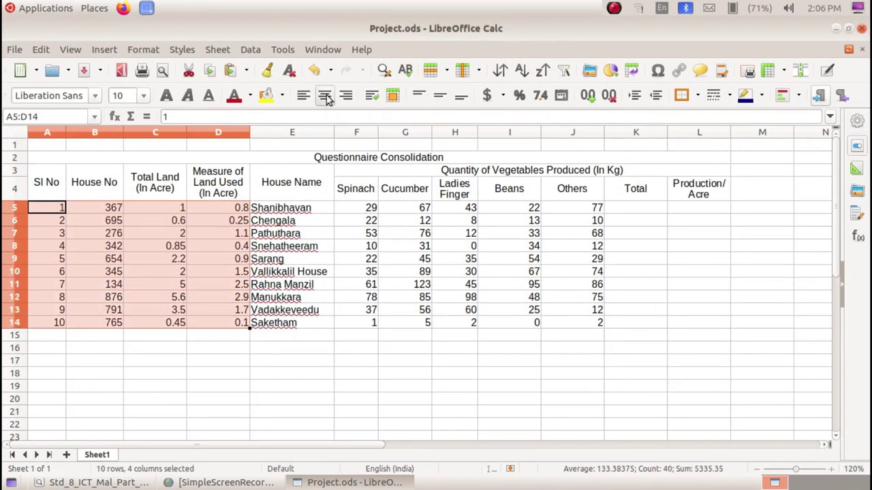
pyautogui.click(309, 348)
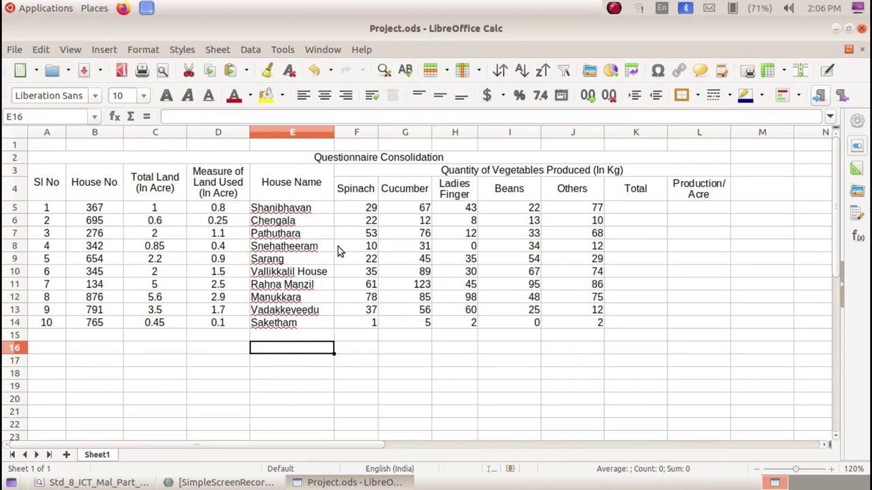
pyautogui.hotkey('alt', 'Tab')
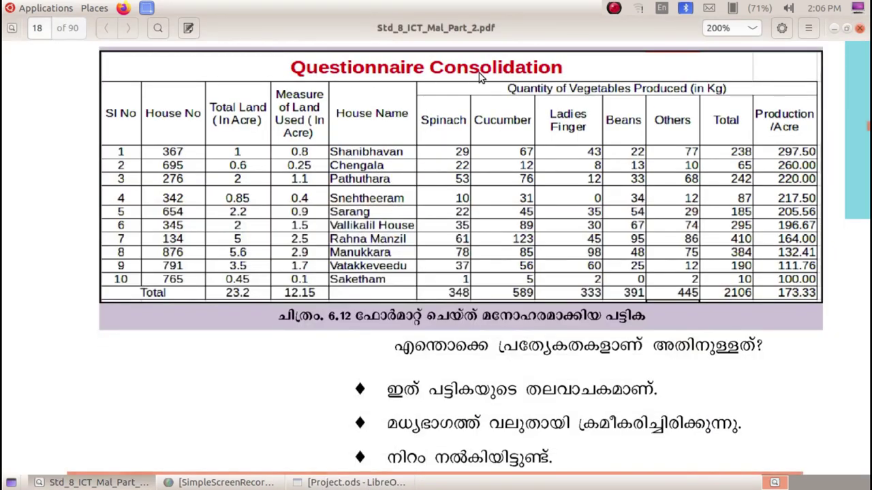
pyautogui.click(354, 483)
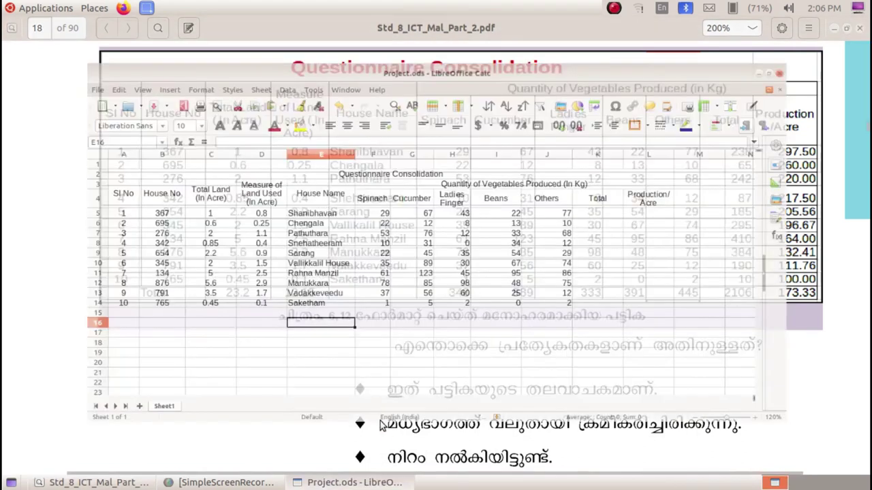
pyautogui.click(307, 164)
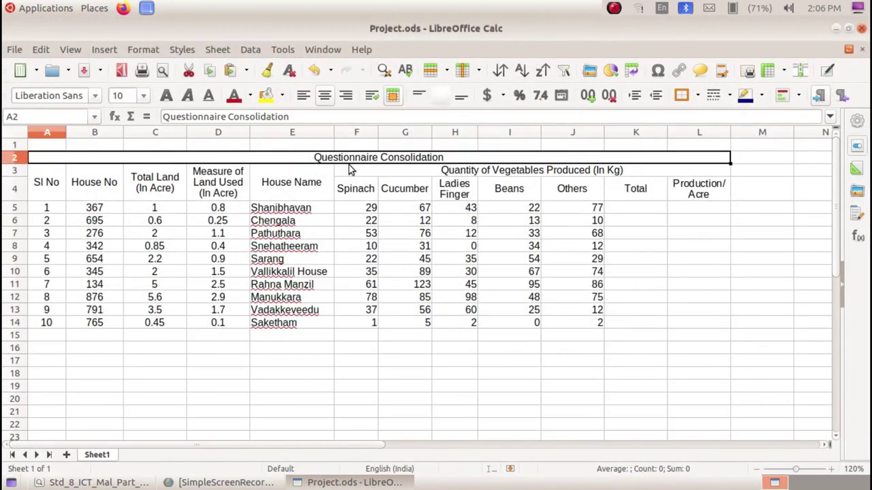
# Step: Make the Questionnaire Consolidation title red, bold and 15 pt, then minimize Calc to show the PDF
pyautogui.click(233, 95)
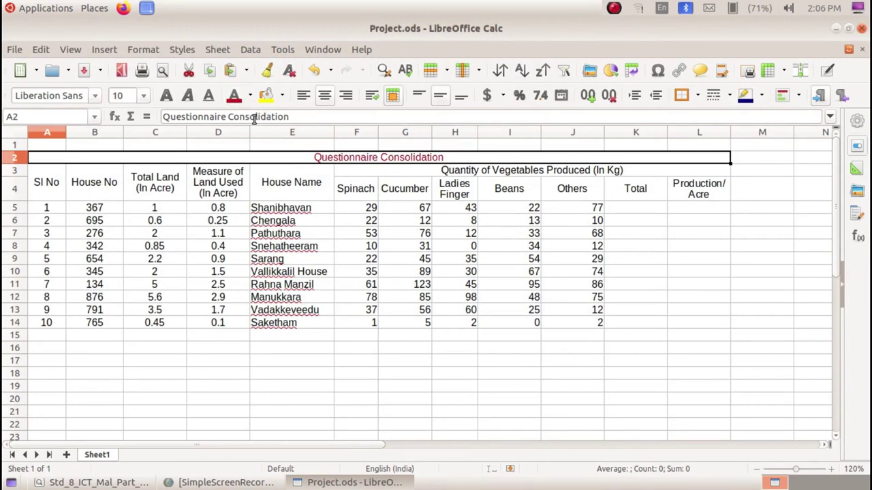
pyautogui.click(144, 95)
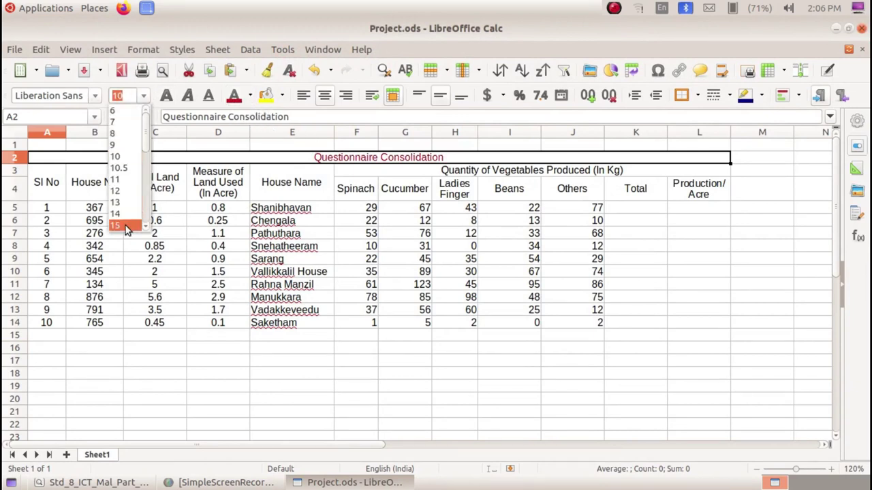
pyautogui.click(117, 224)
pyautogui.click(170, 96)
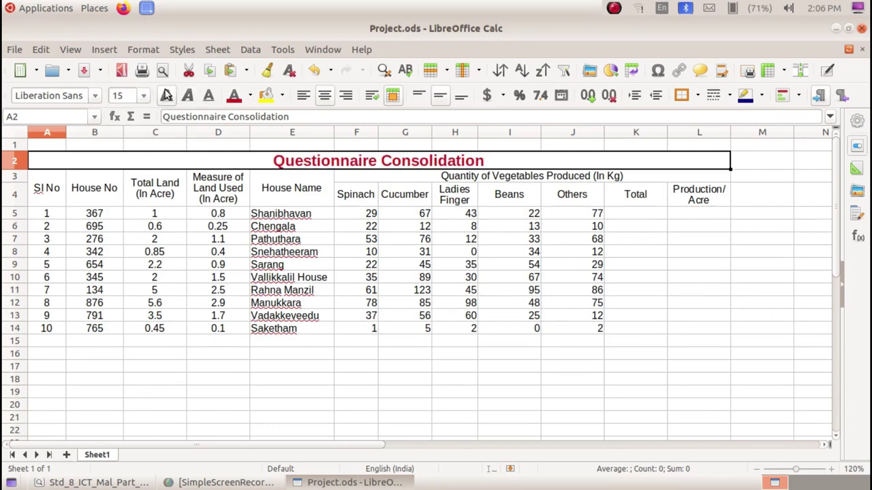
pyautogui.click(468, 251)
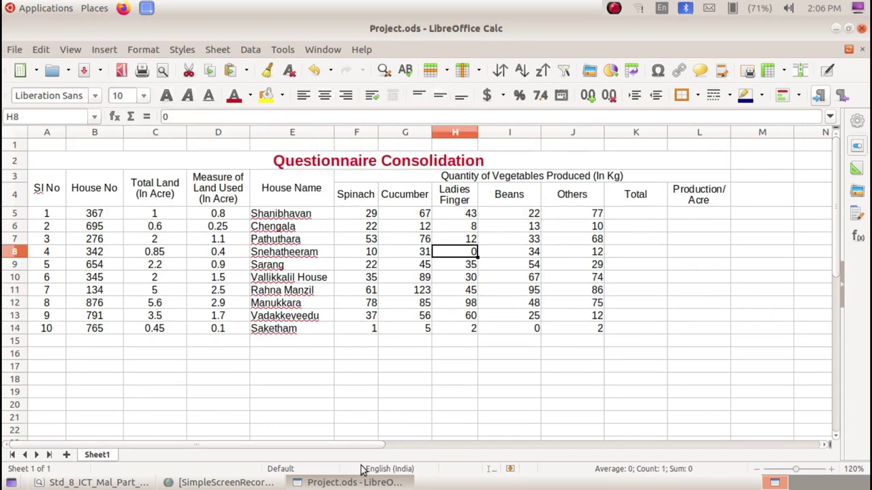
pyautogui.click(361, 482)
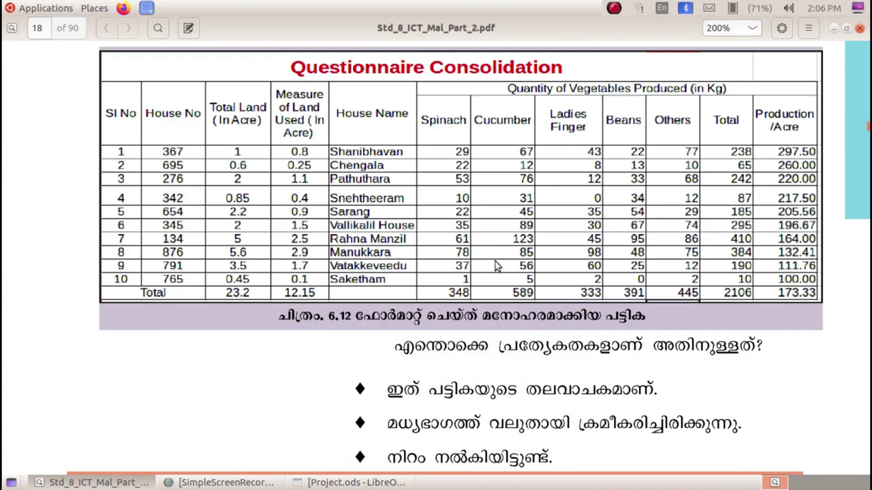
# Step: Apply All Borders to the table range A2:L14, then check it against the reference PDF
pyautogui.click(354, 482)
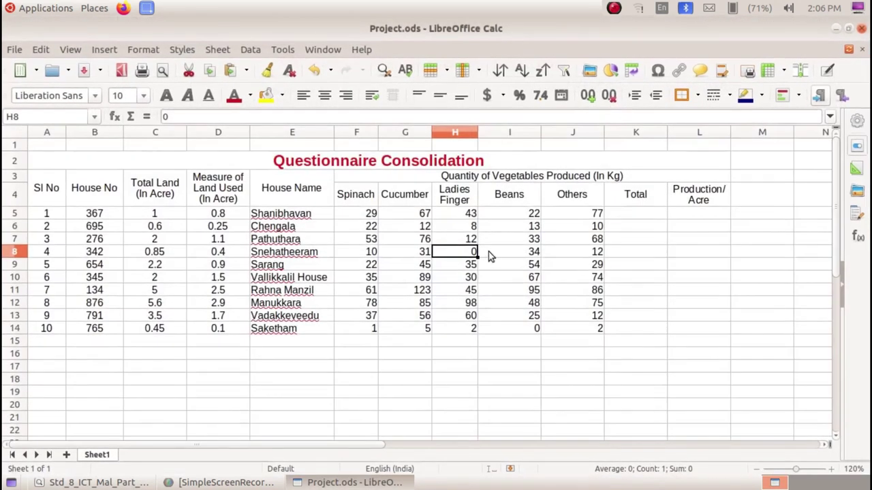
pyautogui.moveTo(206, 162); pyautogui.dragTo(230, 333)
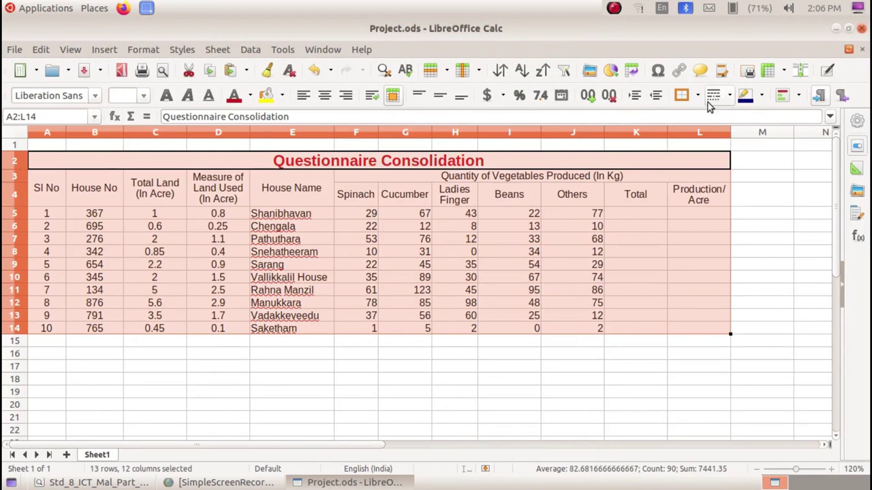
pyautogui.click(698, 96)
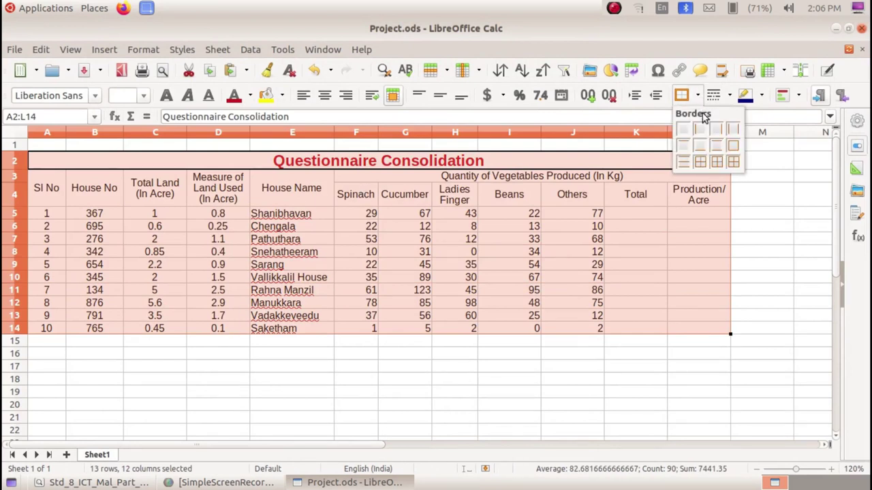
pyautogui.click(732, 161)
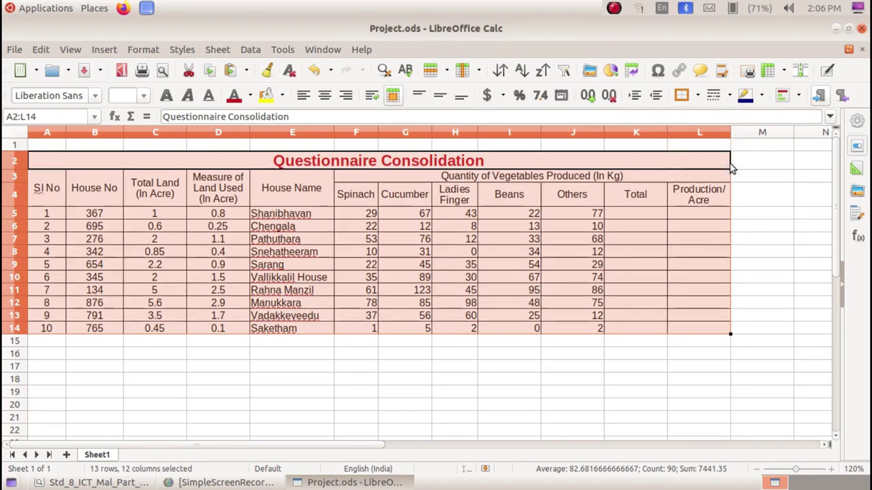
pyautogui.click(698, 267)
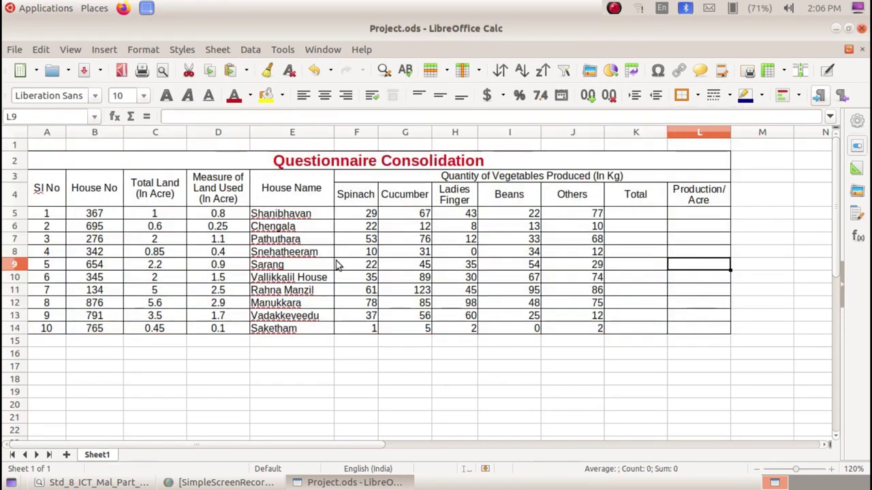
pyautogui.click(301, 350)
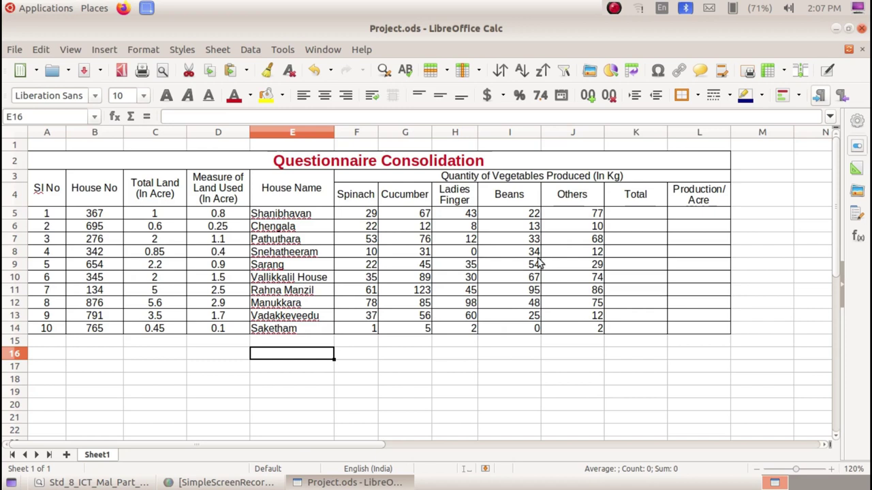
pyautogui.hotkey('alt', 'Tab')
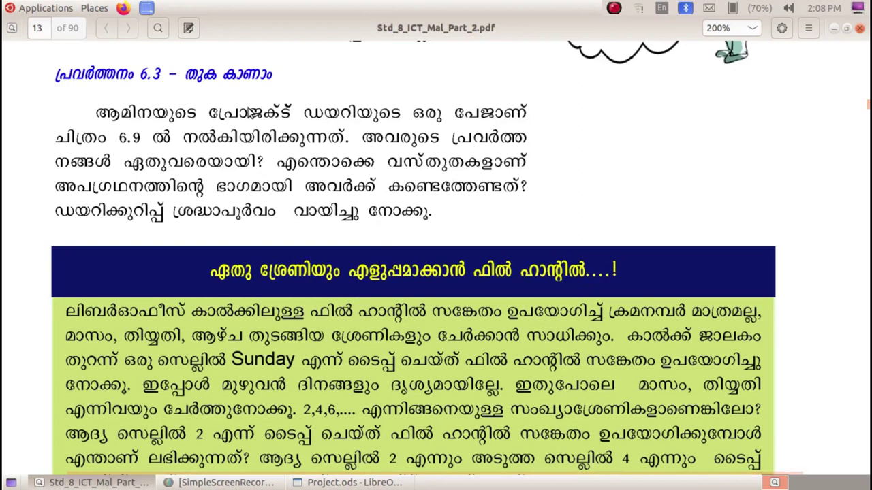
pyautogui.hotkey('alt', 'Tab')
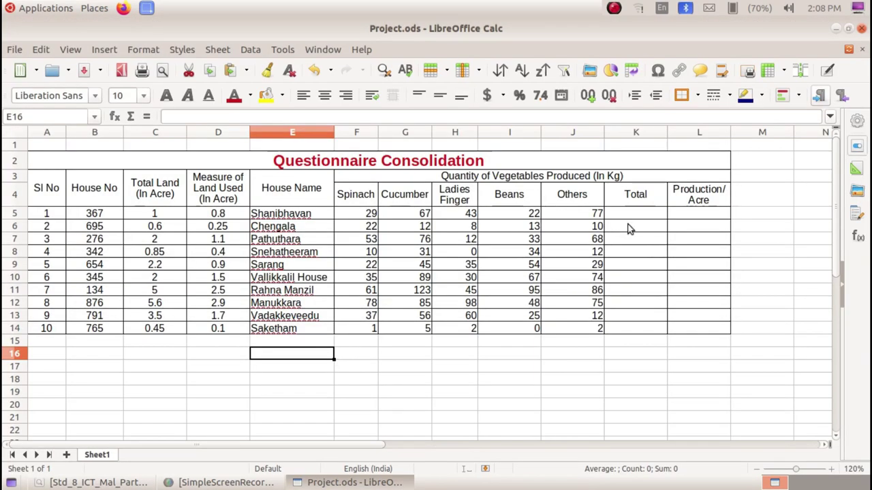
# Step: Put =SUM(F5:J5) in K5 so the first house totals 238
pyautogui.click(642, 216)
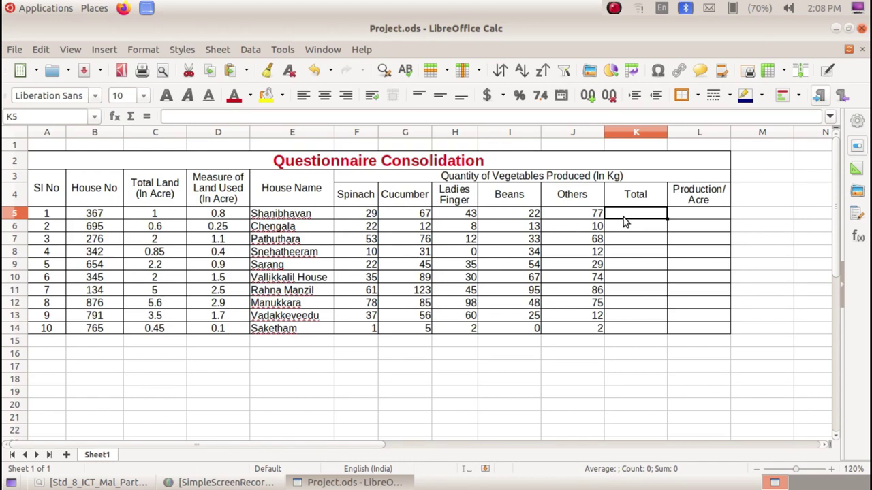
pyautogui.click(131, 117)
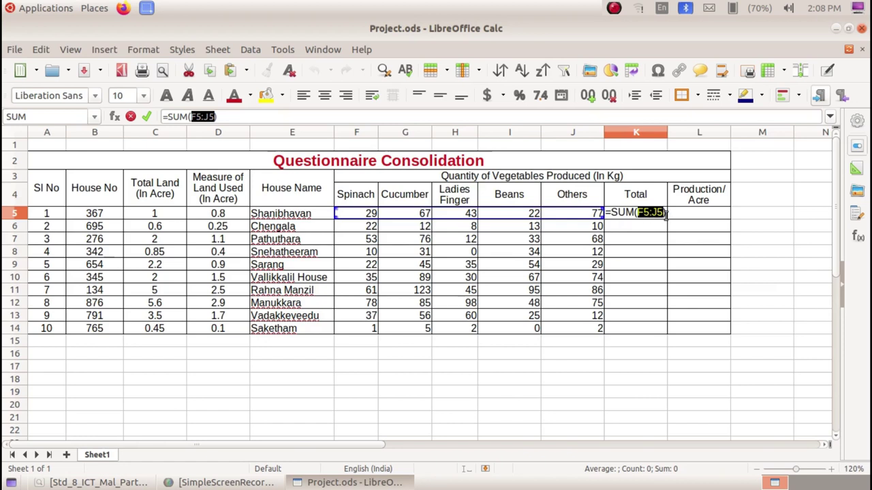
pyautogui.press('Return')
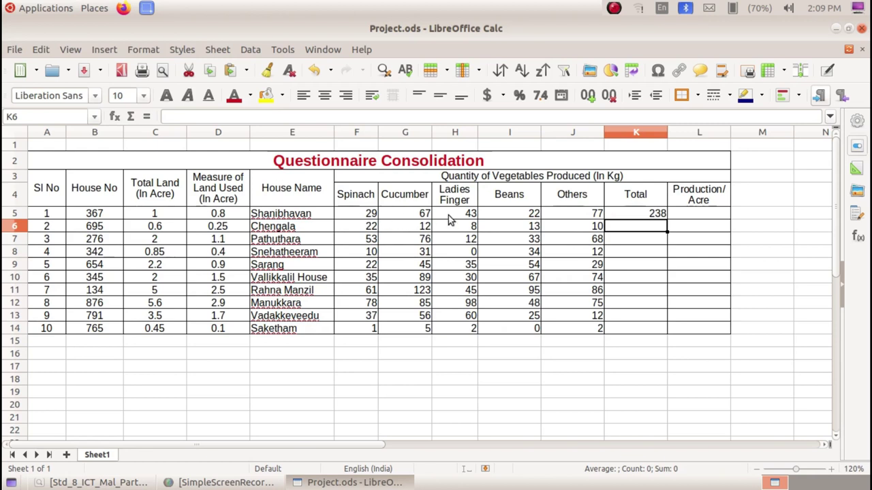
pyautogui.click(646, 218)
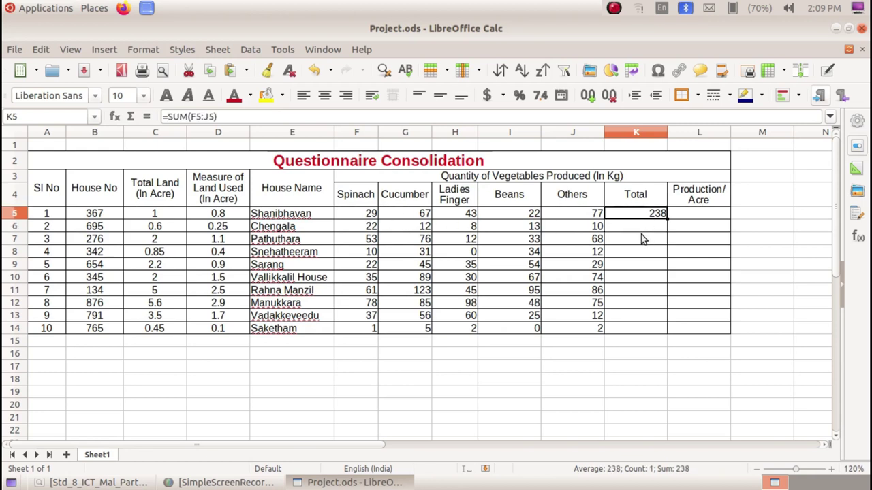
pyautogui.hotkey('ctrl', 'z')
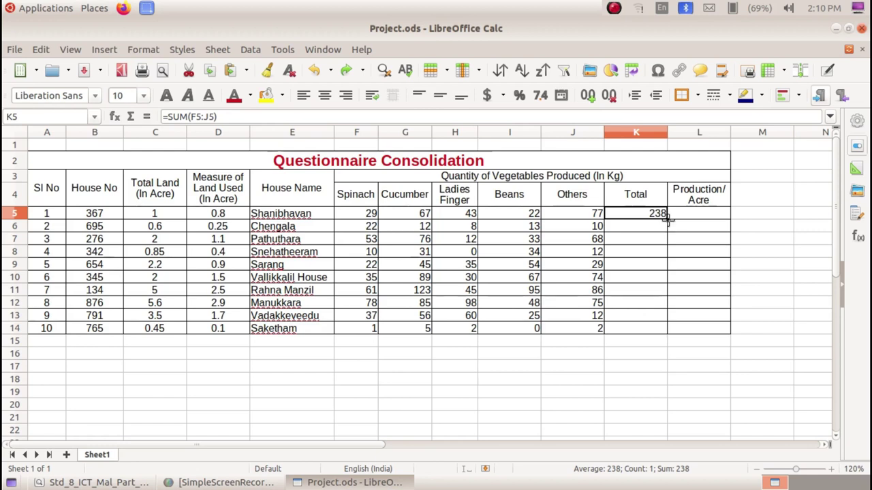
# Step: Copy the K5 sum formula down to K14, giving totals from 238 down to 10
pyautogui.moveTo(667, 217); pyautogui.dragTo(669, 332)
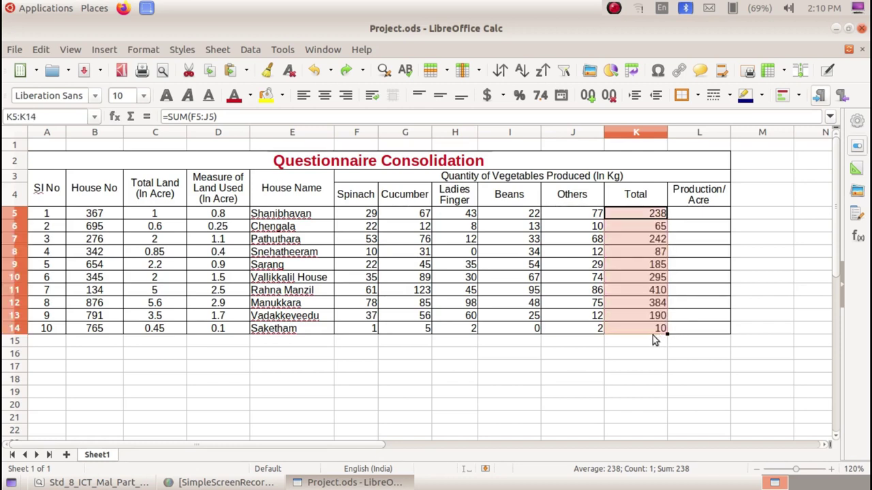
pyautogui.click(642, 280)
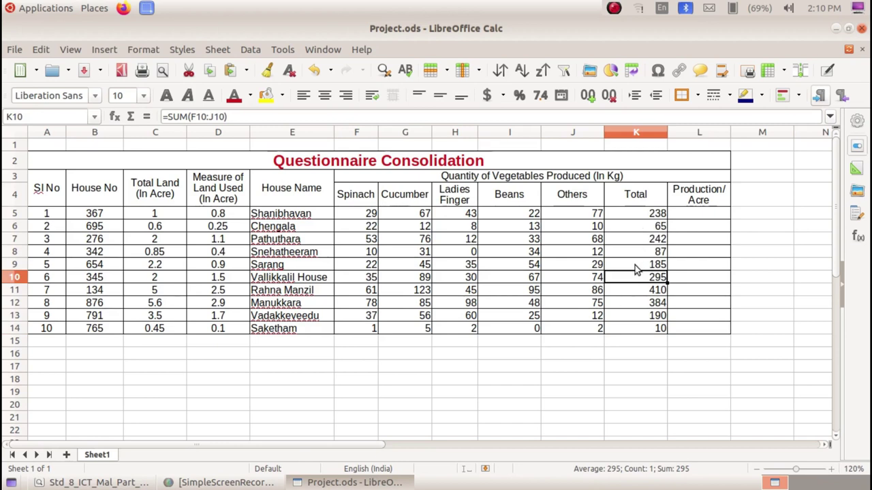